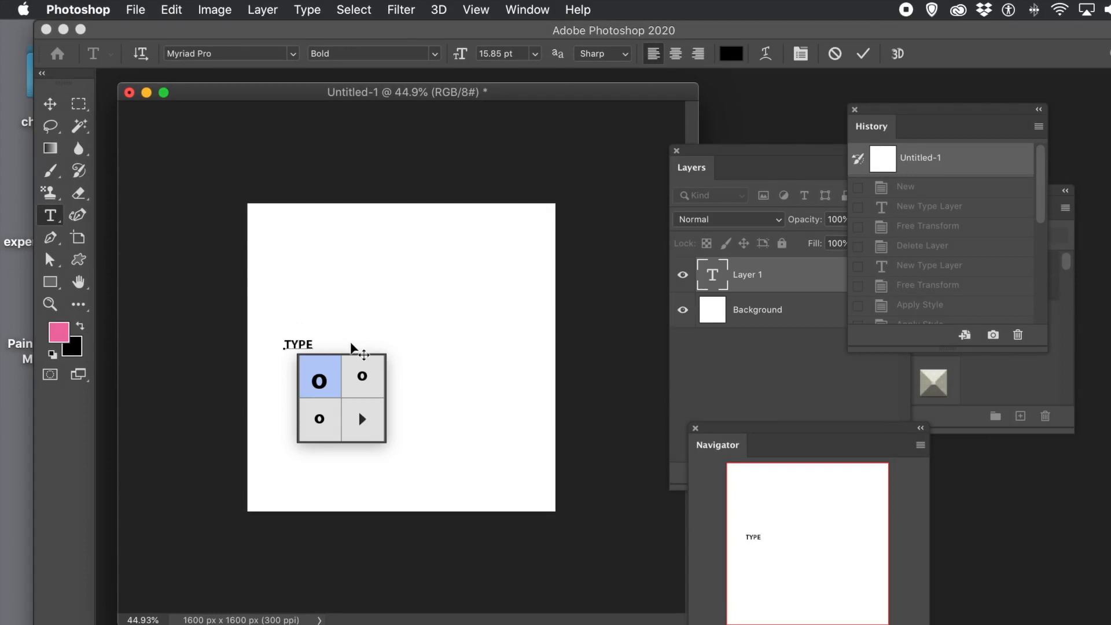
Enlarge the TYPE text to about 1022% width and 1104% height so it nearly spans the canvas.
left_click(50, 104)
left_click_drag(311, 350, 555, 469)
left_click_drag(515, 412, 482, 358)
left_click_drag(519, 416, 541, 436)
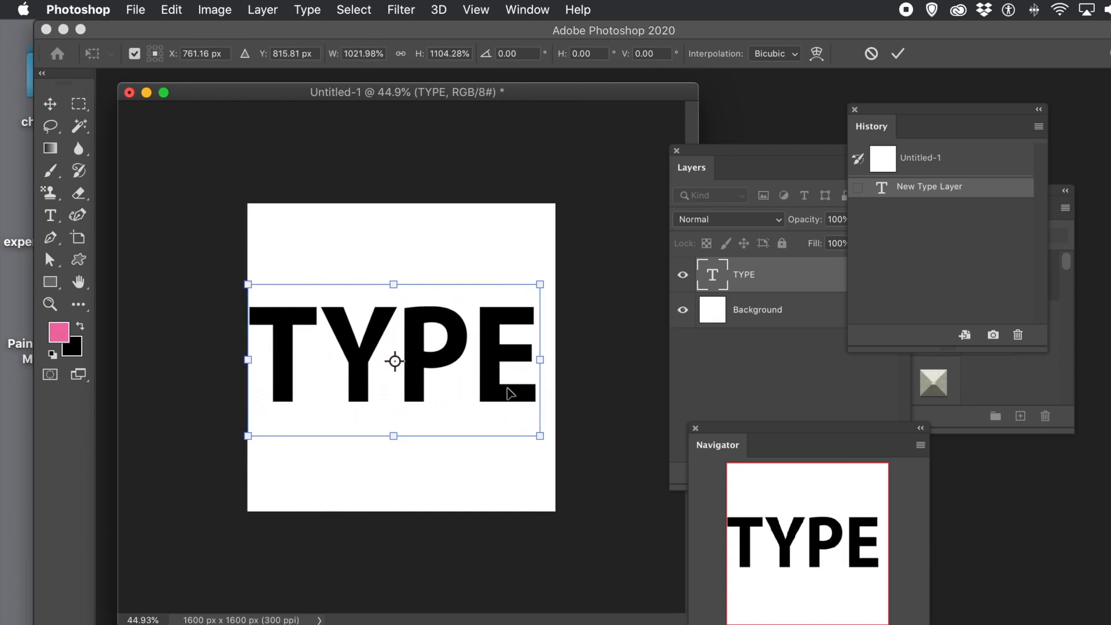
key("Return")
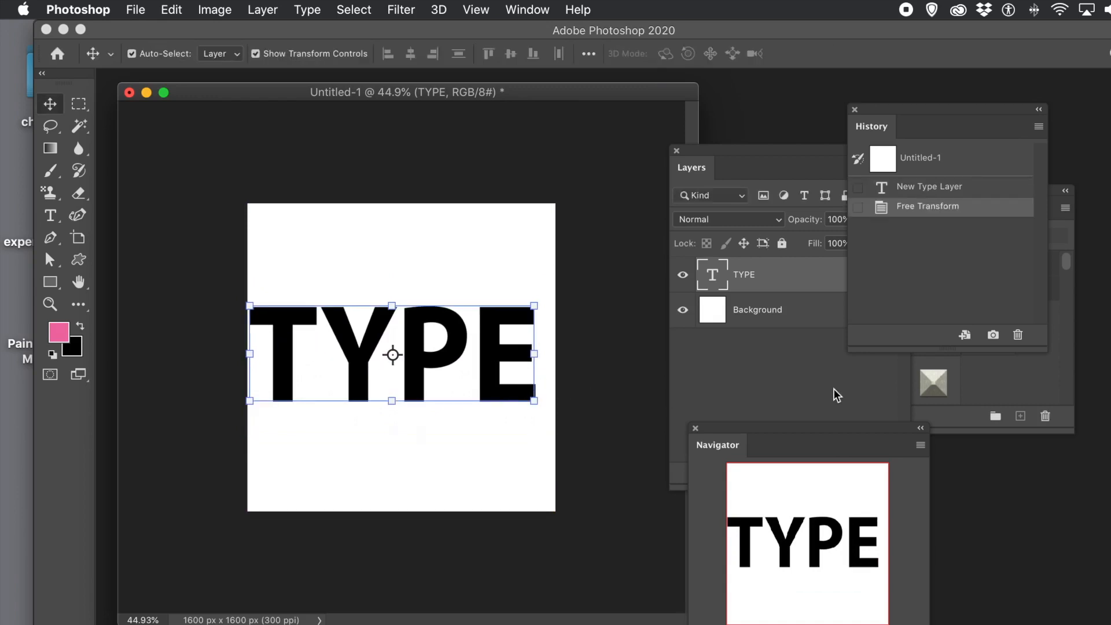
Apply the dark green-brown marbled style from the Natural group to the TYPE layer, keeping the full text in view.
left_click(988, 391)
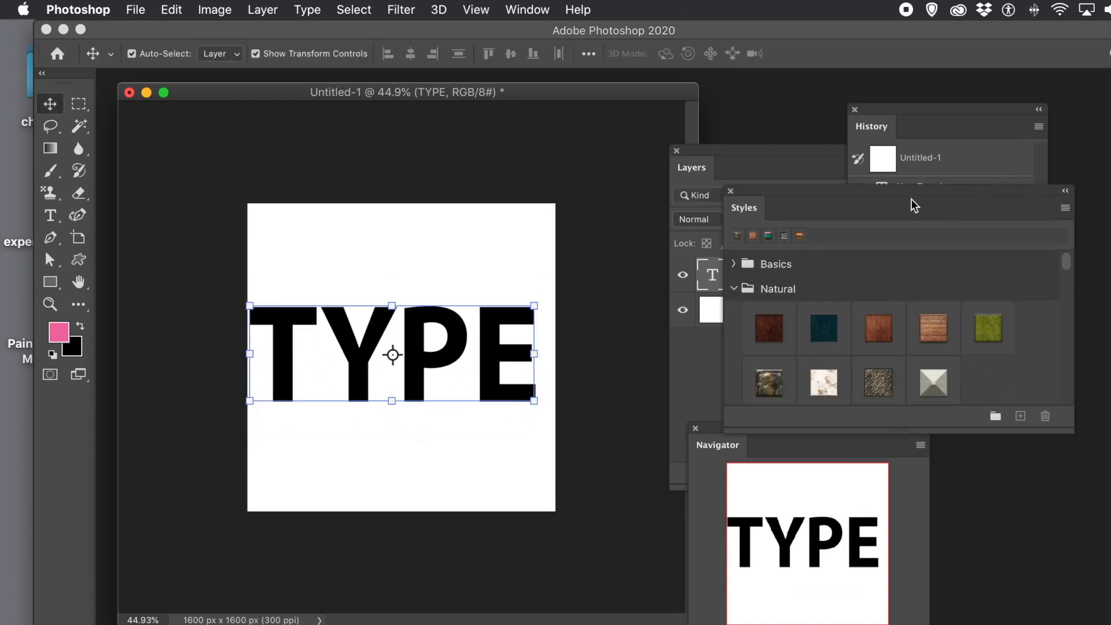
left_click_drag(887, 191, 625, 181)
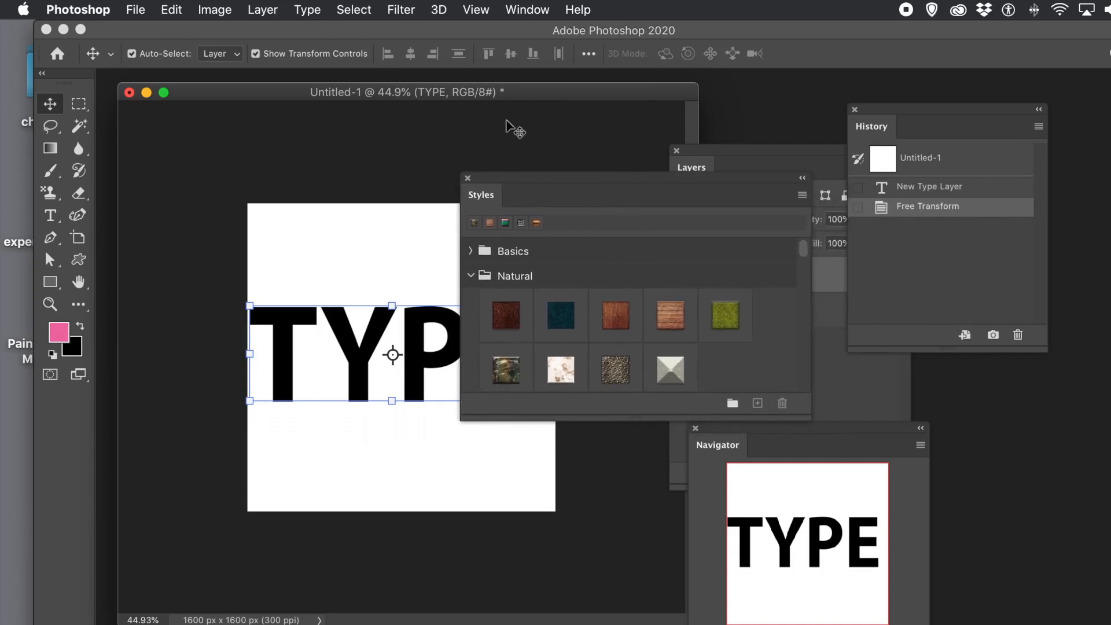
left_click(528, 9)
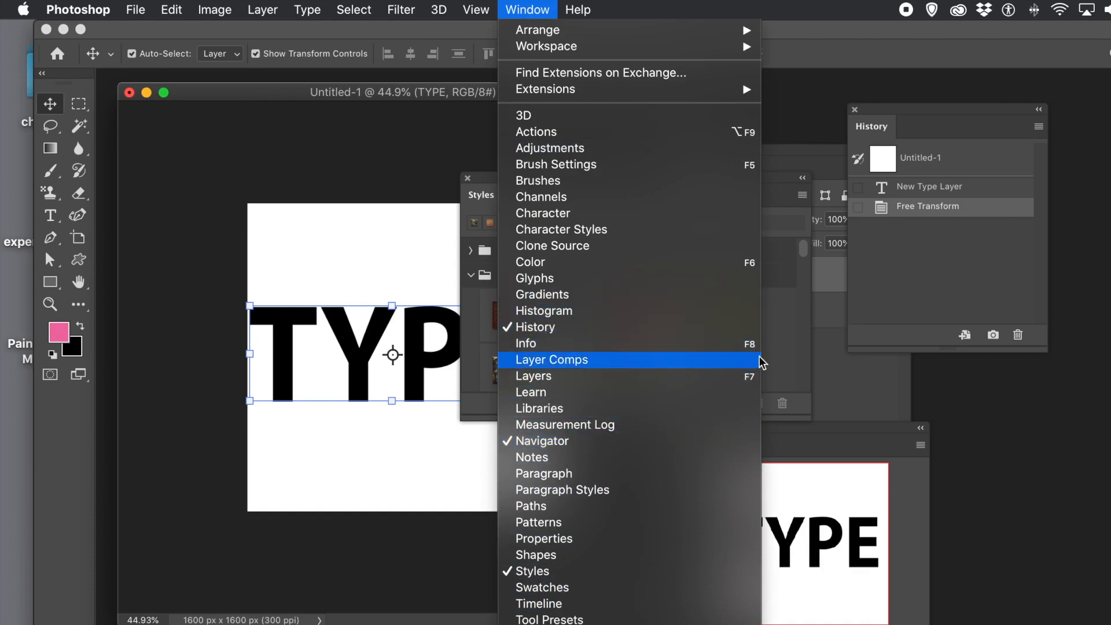
left_click(779, 363)
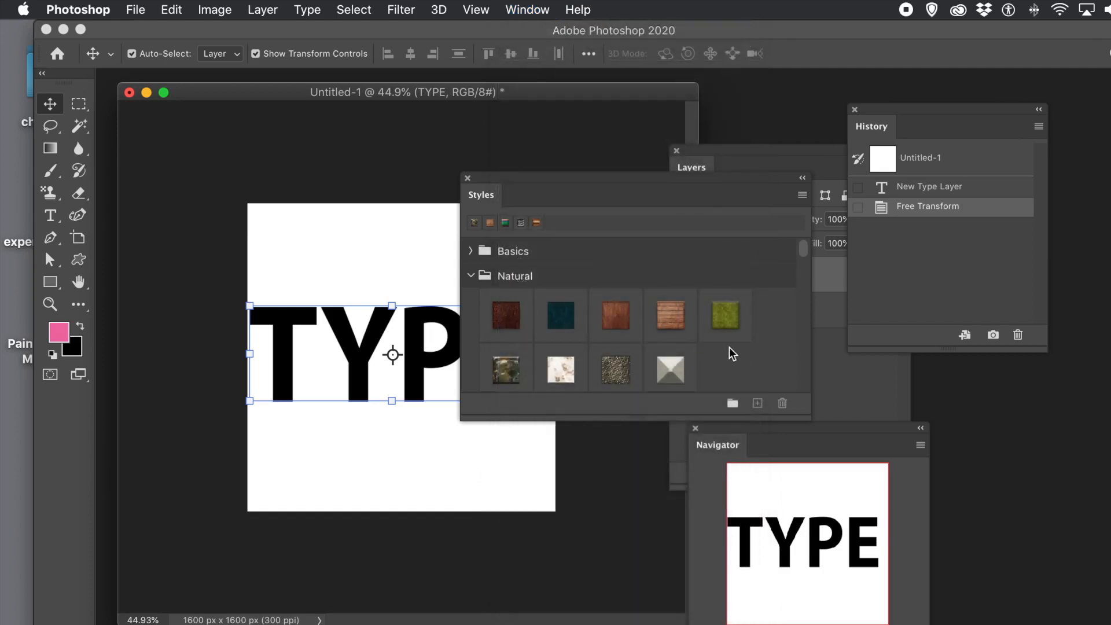
left_click(506, 373)
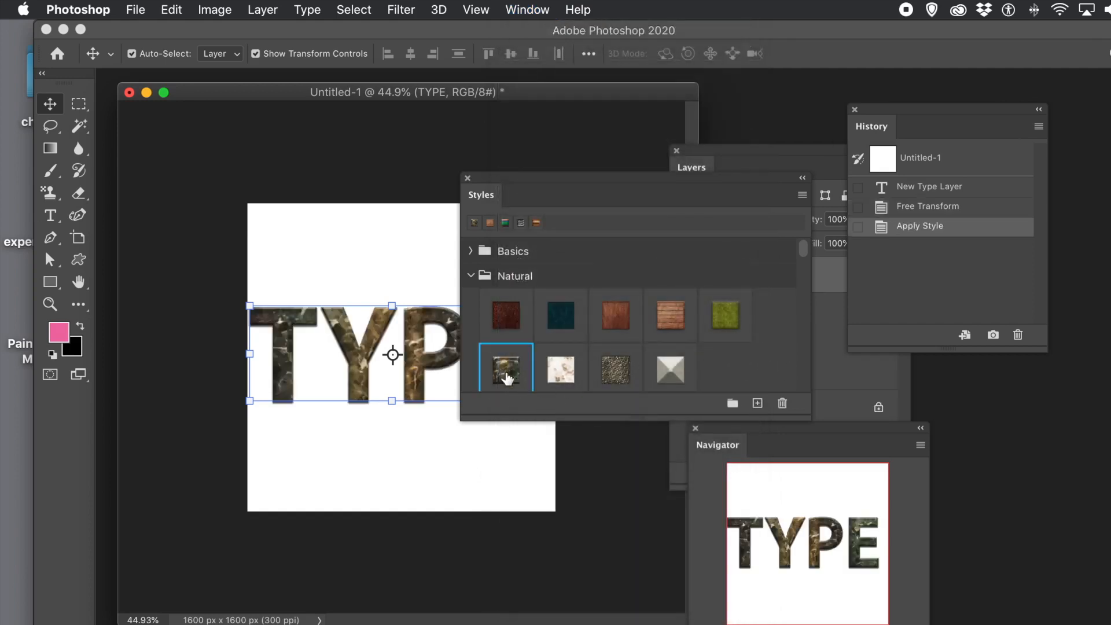
left_click_drag(585, 172, 770, 211)
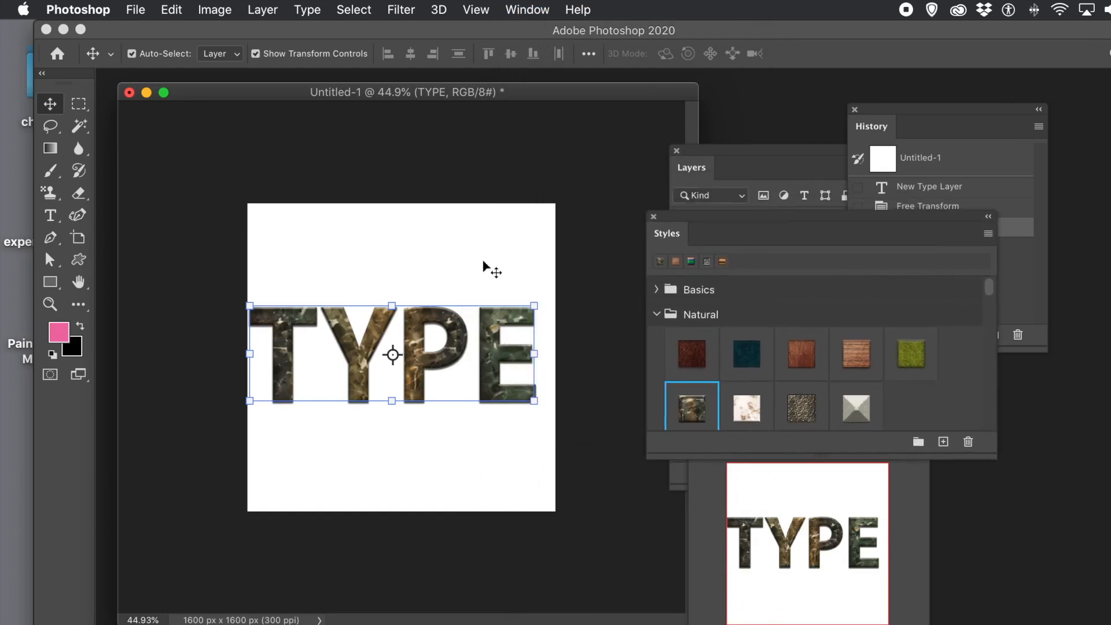
Set the TYPE layer's Bevel & Emboss light to an angle of -148° and an altitude of 16°.
left_click(279, 11)
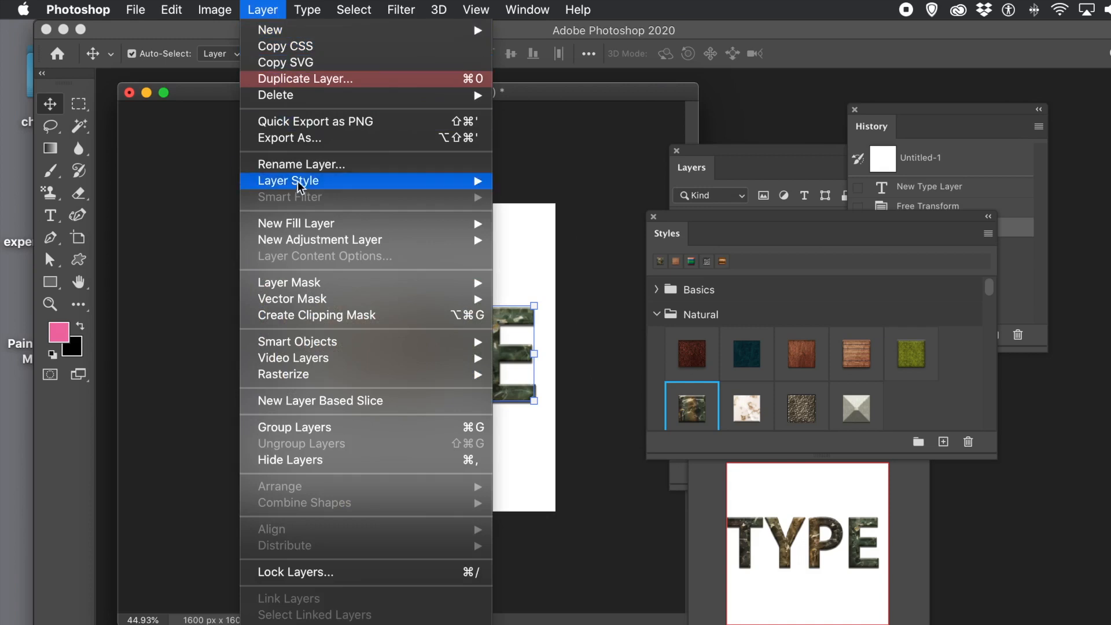
mouse_move(298, 181)
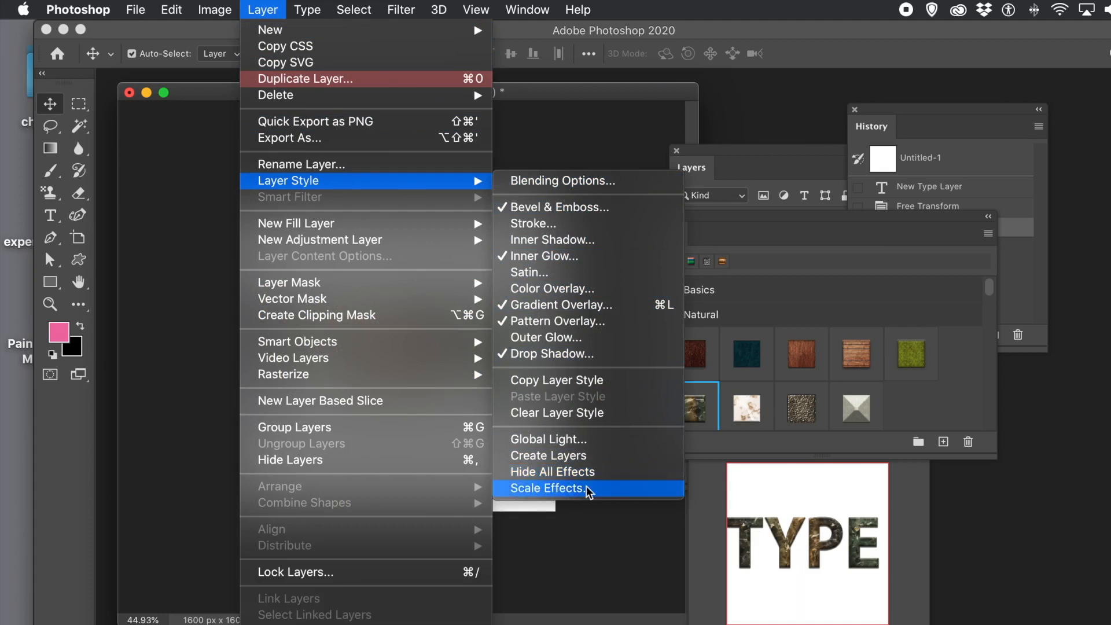
left_click(619, 208)
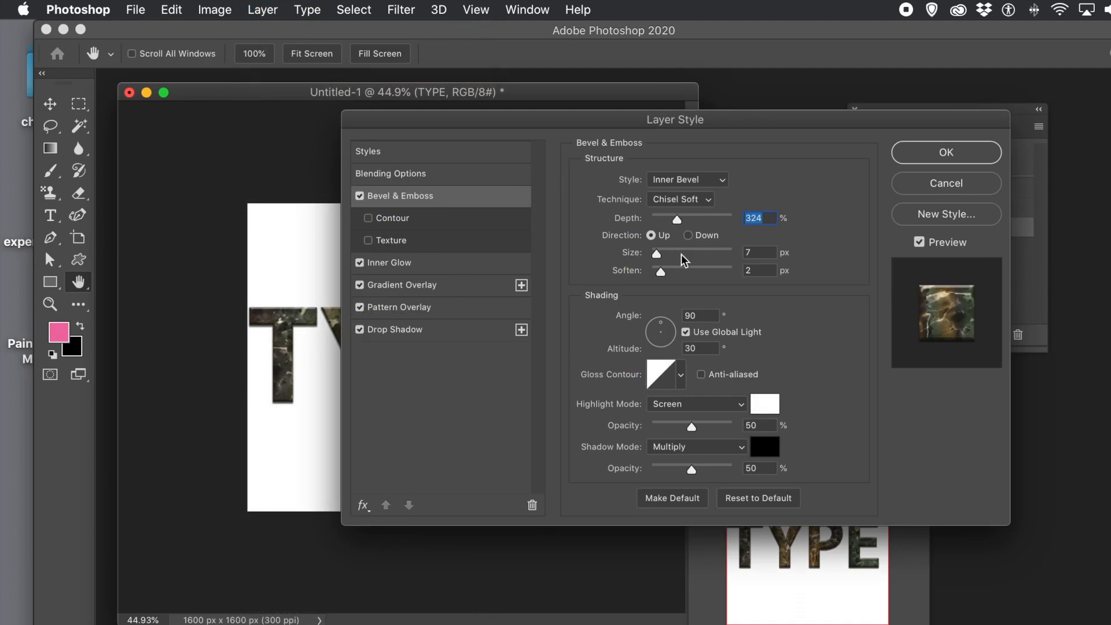
left_click_drag(662, 330, 650, 325)
left_click_drag(612, 121, 794, 134)
mouse_move(842, 342)
left_mouse_down()
mouse_move(835, 363)
mouse_move(849, 345)
mouse_move(831, 342)
mouse_move(833, 355)
left_mouse_up()
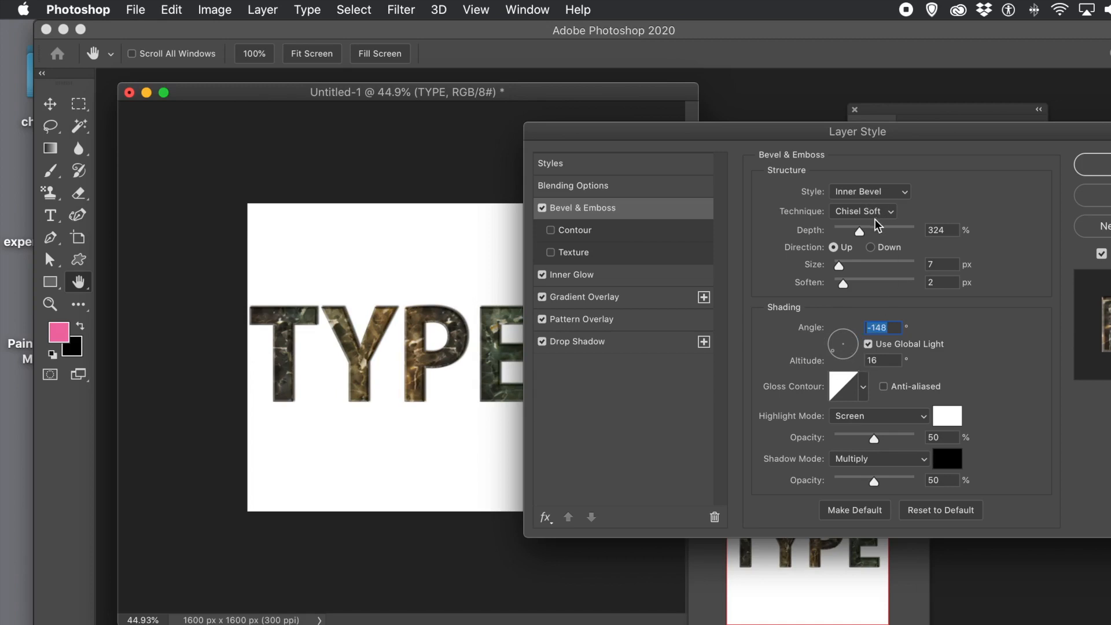
Set the Gradient Overlay angle to 2° and rotate the Pattern Overlay to a different angle.
left_click(589, 276)
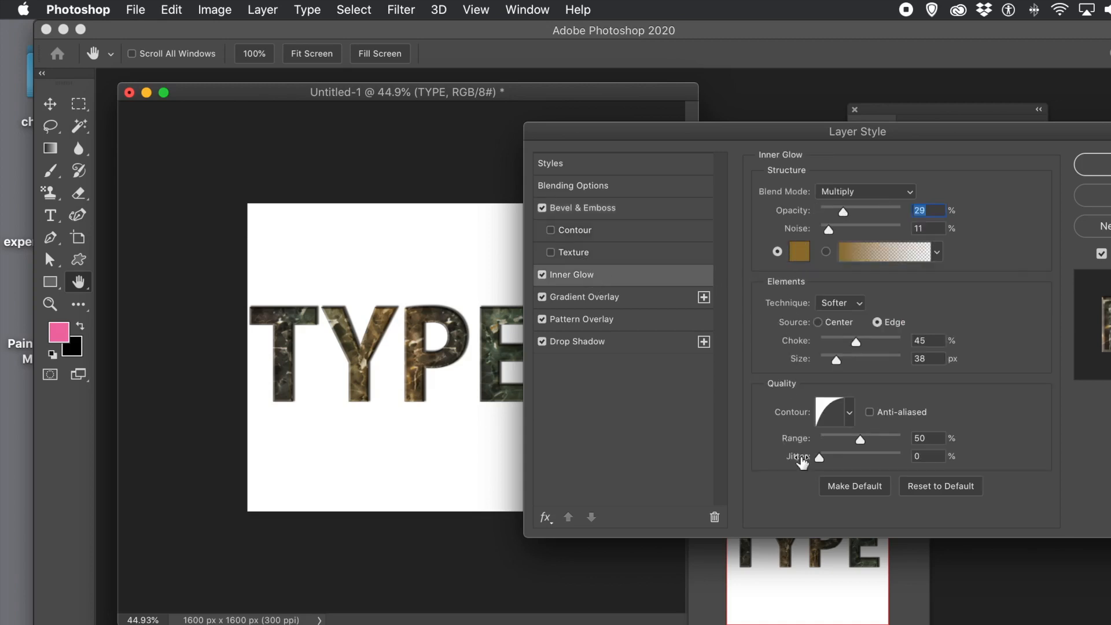
left_click(581, 299)
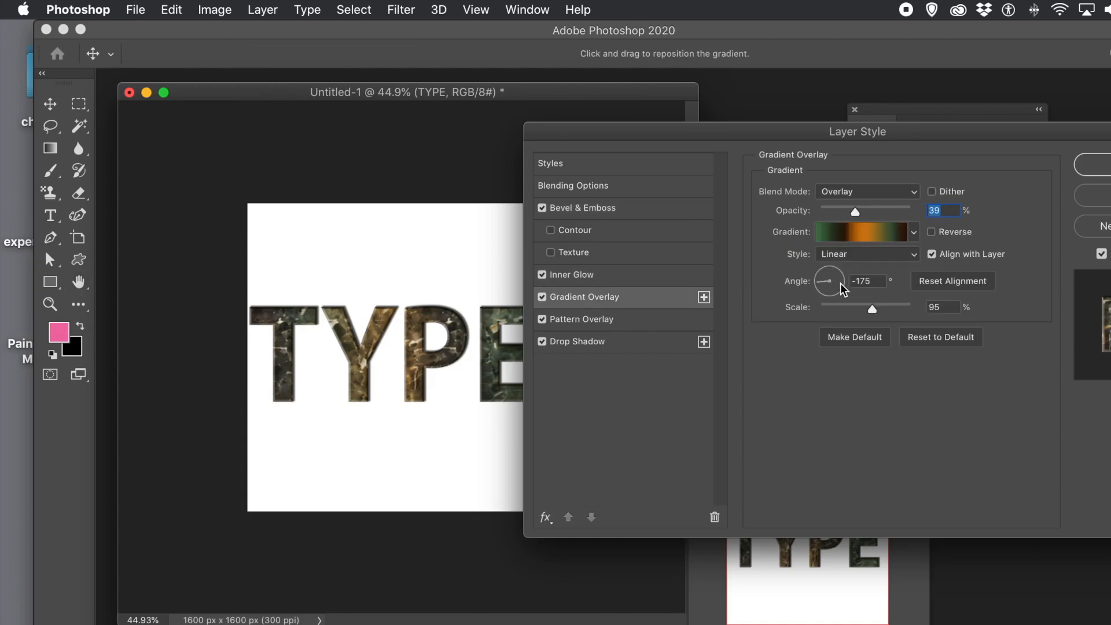
mouse_move(825, 276)
left_mouse_down()
mouse_move(835, 265)
mouse_move(842, 280)
left_mouse_up()
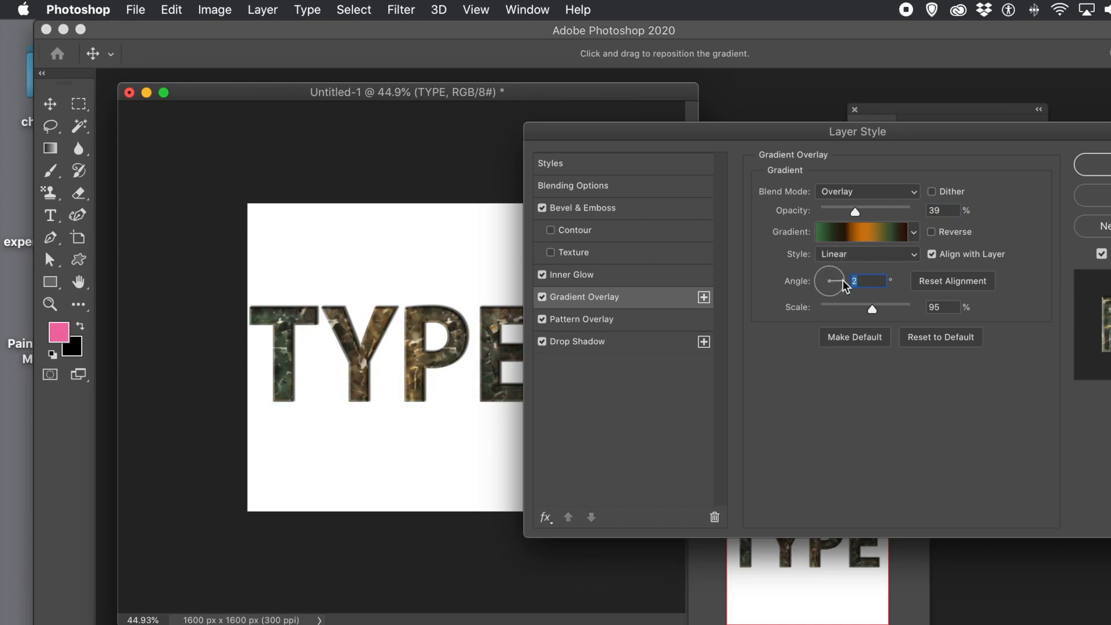
left_click(589, 318)
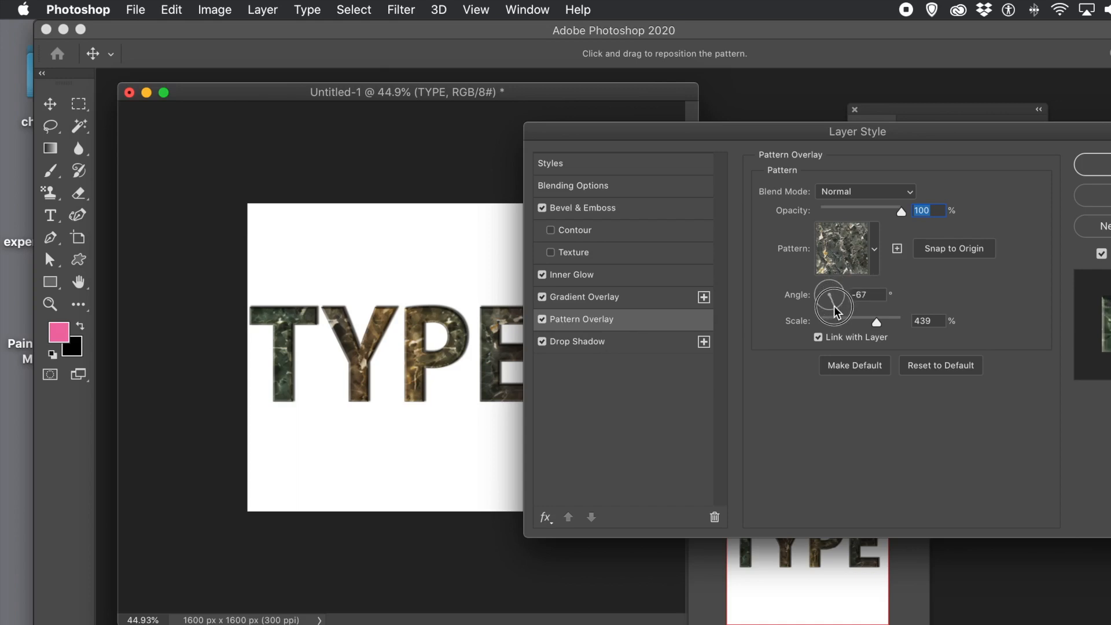
left_click_drag(834, 307, 808, 293)
Set the Drop Shadow angle to -132° using global light and apply the layer style changes.
left_click(588, 341)
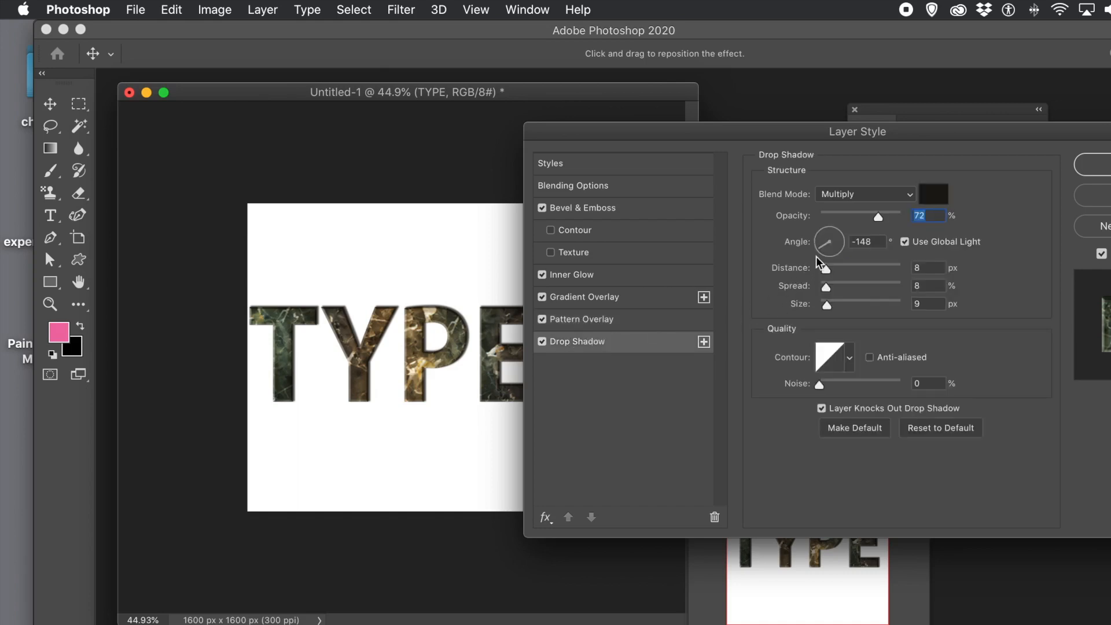
left_click_drag(821, 254, 848, 234)
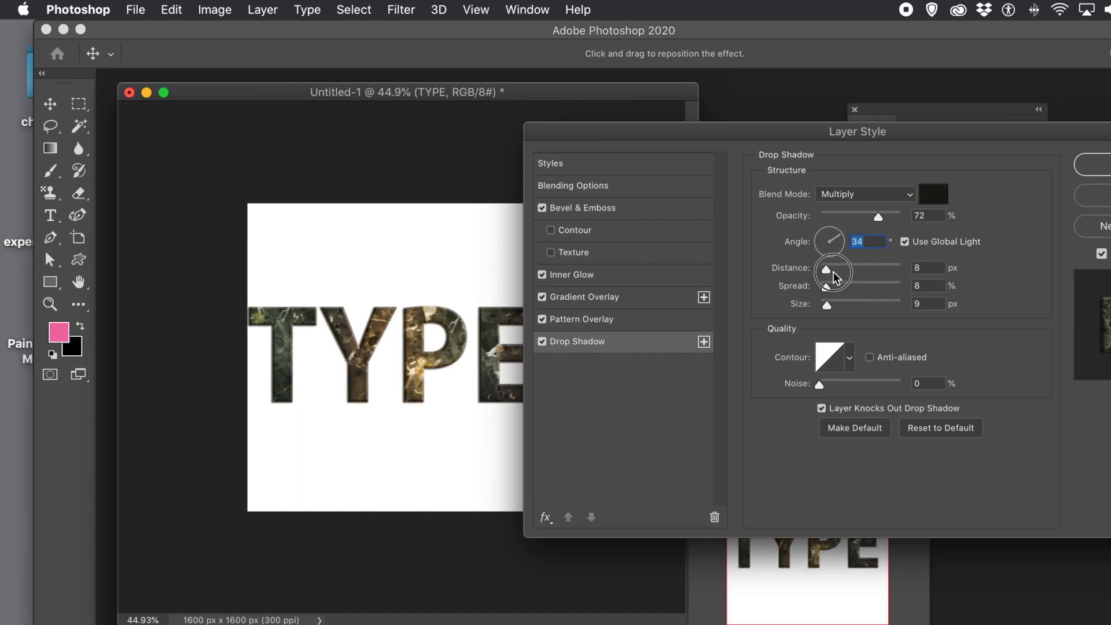
left_click_drag(835, 233, 812, 258)
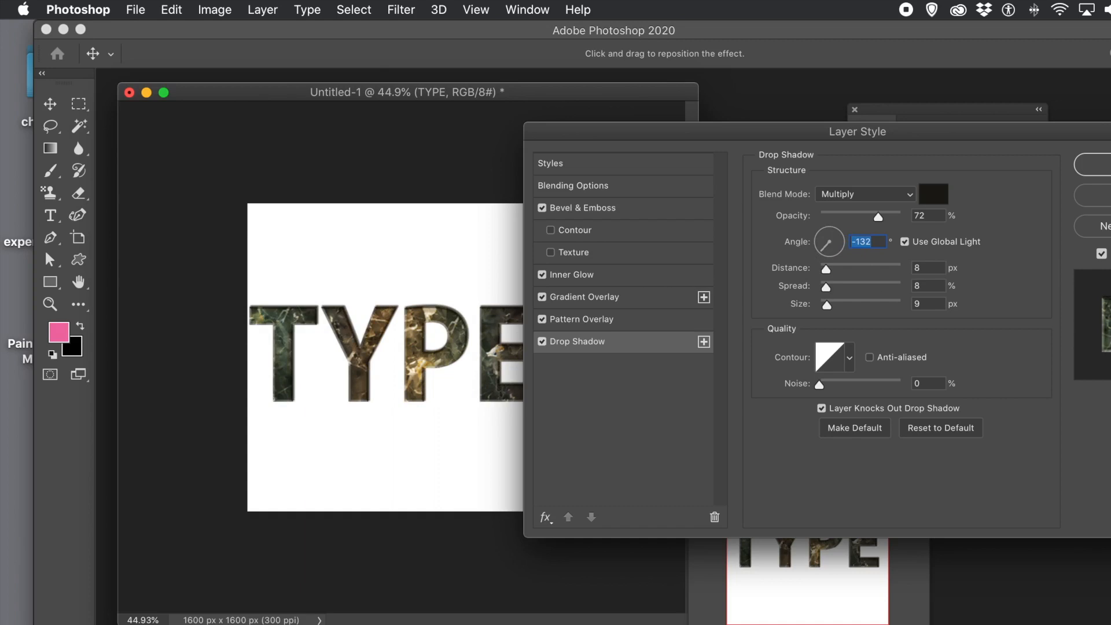
key("Return")
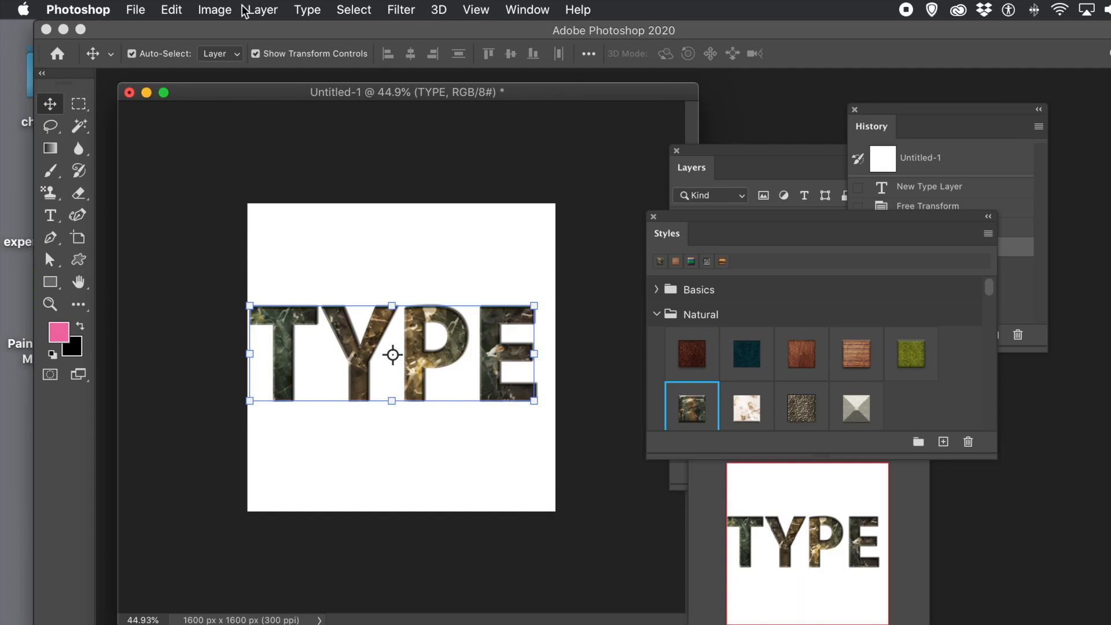
Convert the TYPE layer's effects into separate layers and bring the full layer list into view.
left_click(259, 10)
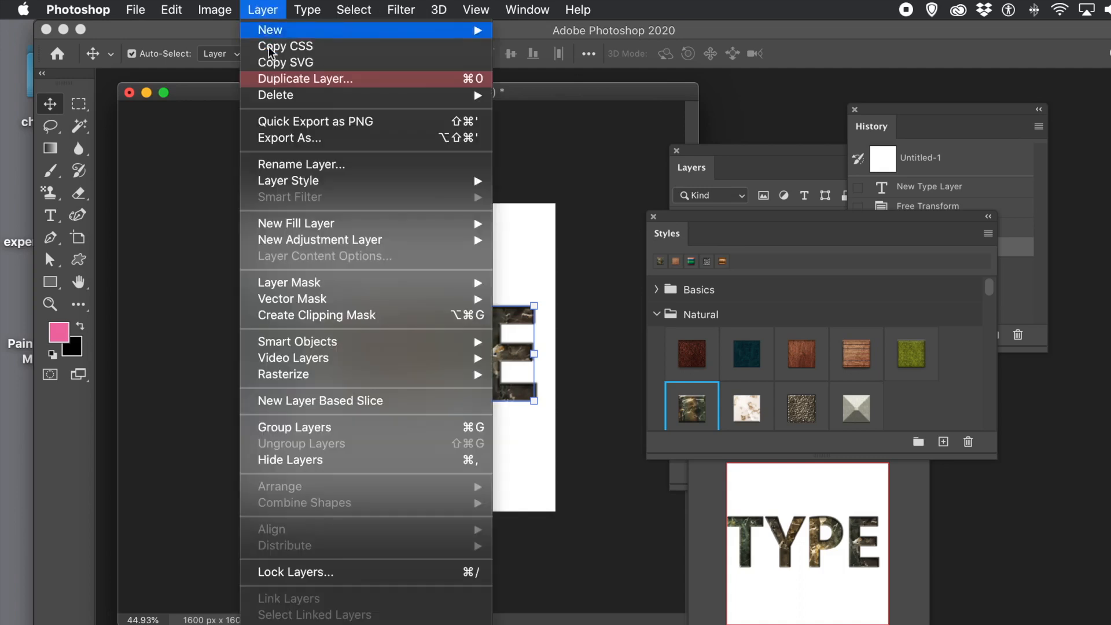
mouse_move(315, 180)
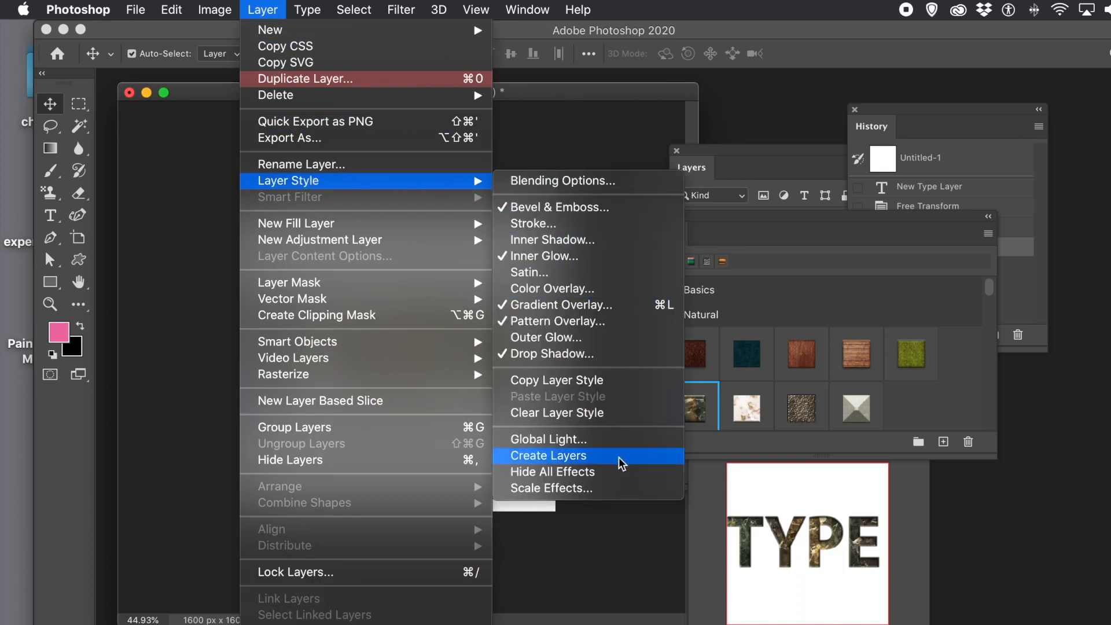
left_click(576, 460)
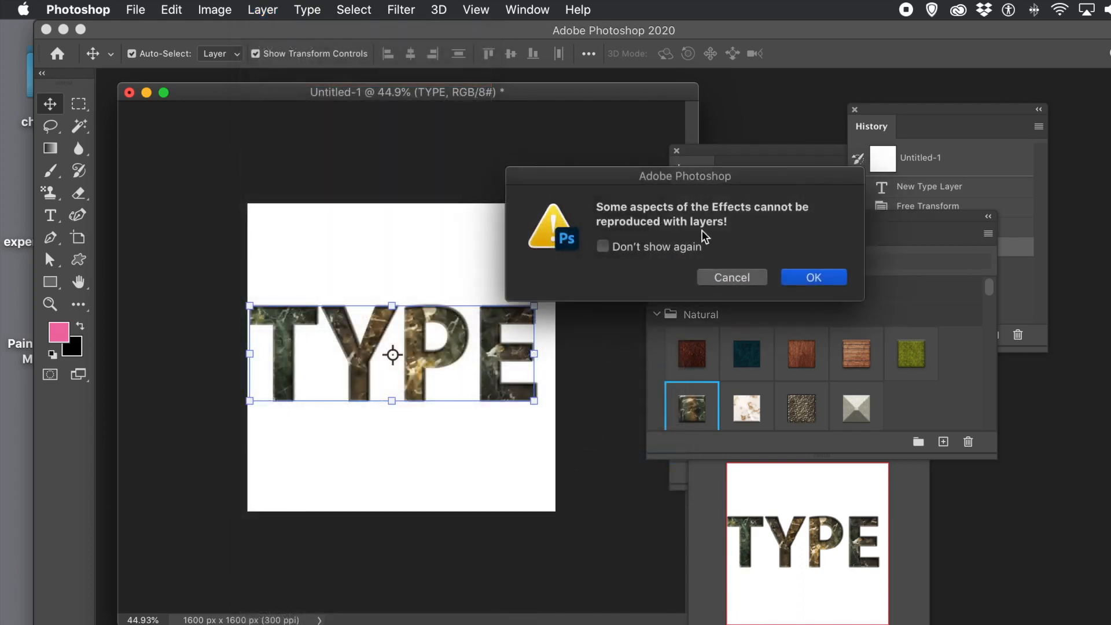
left_click(834, 280)
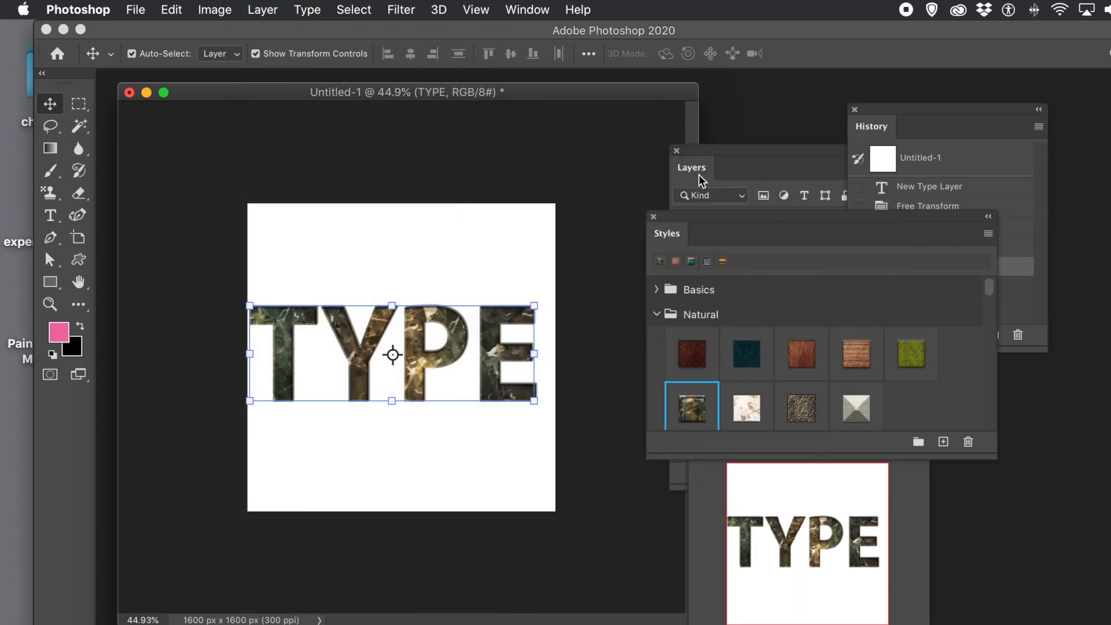
left_click(719, 156)
left_click_drag(731, 151, 561, 147)
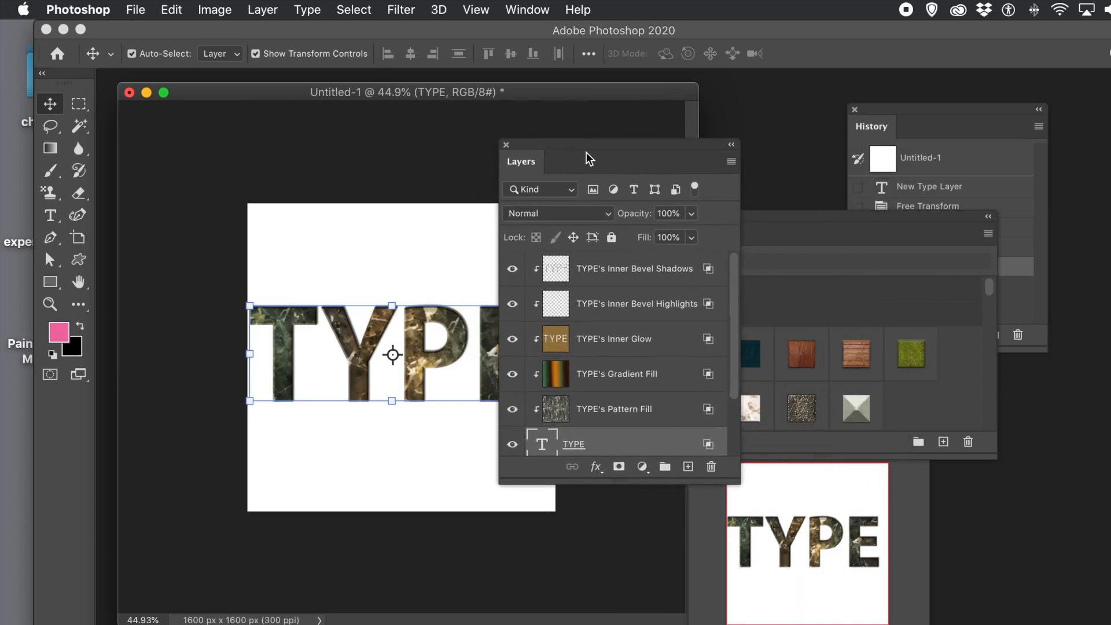
Rotate the TYPE's Pattern Fill layer by -33°.
left_click(602, 415)
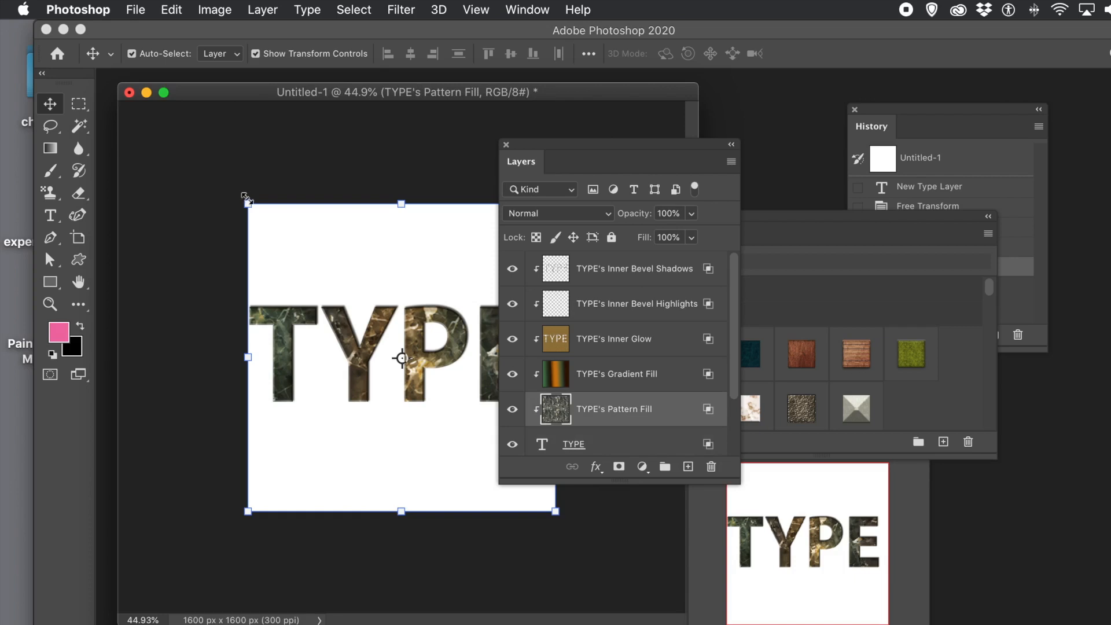
left_click_drag(250, 187, 191, 300)
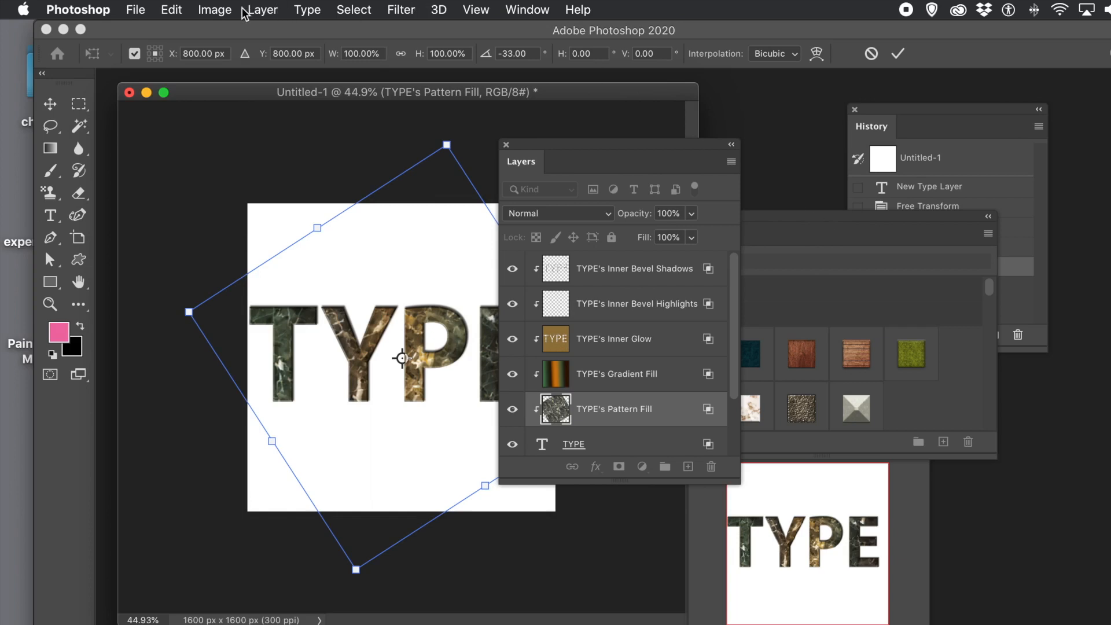
left_click(263, 11)
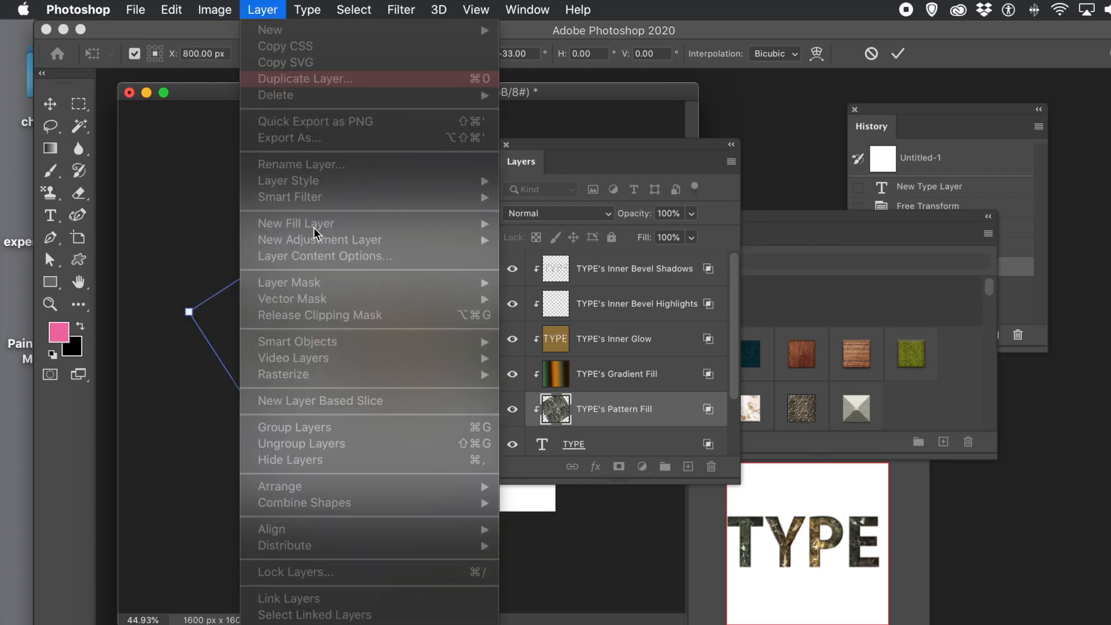
left_click(596, 96)
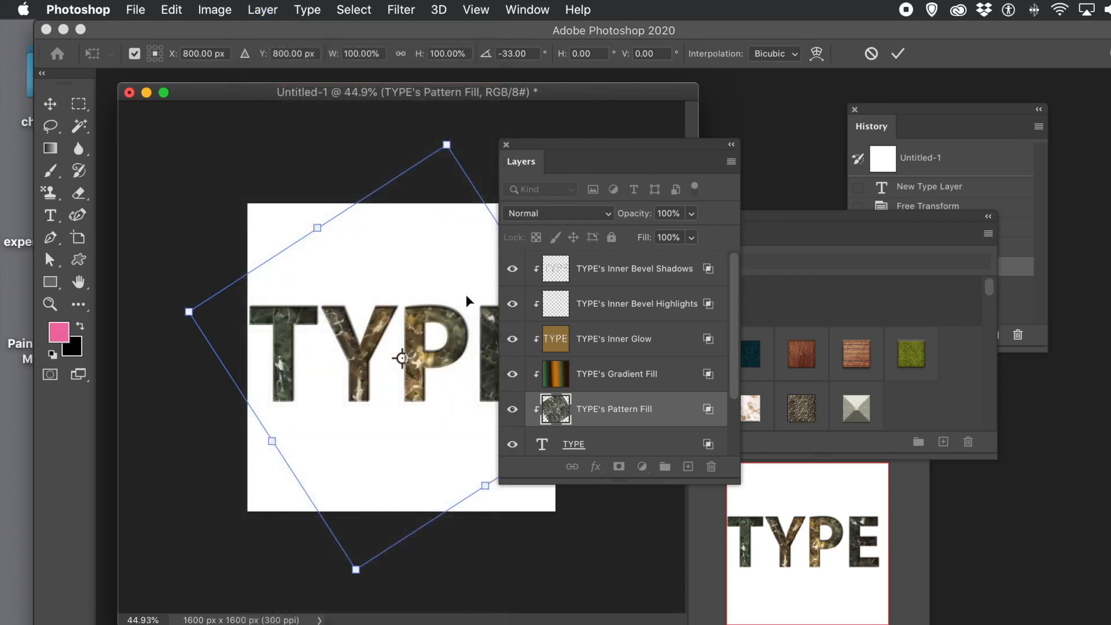
key("Return")
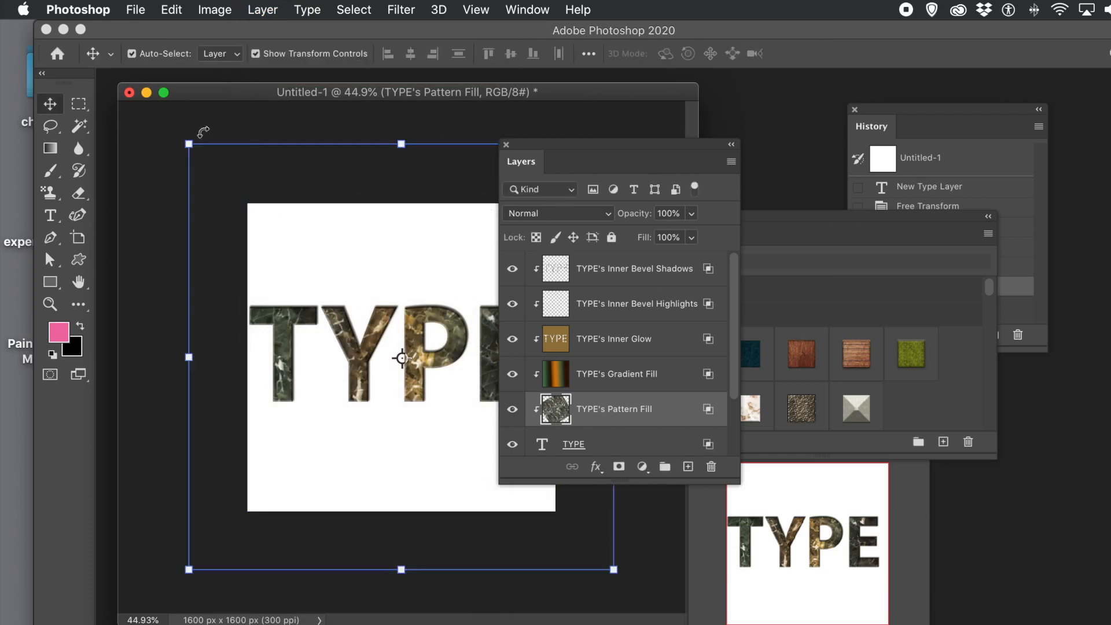
Rotate the TYPE's Gradient Fill layer counterclockwise so its colour bands run diagonally.
left_click(594, 380)
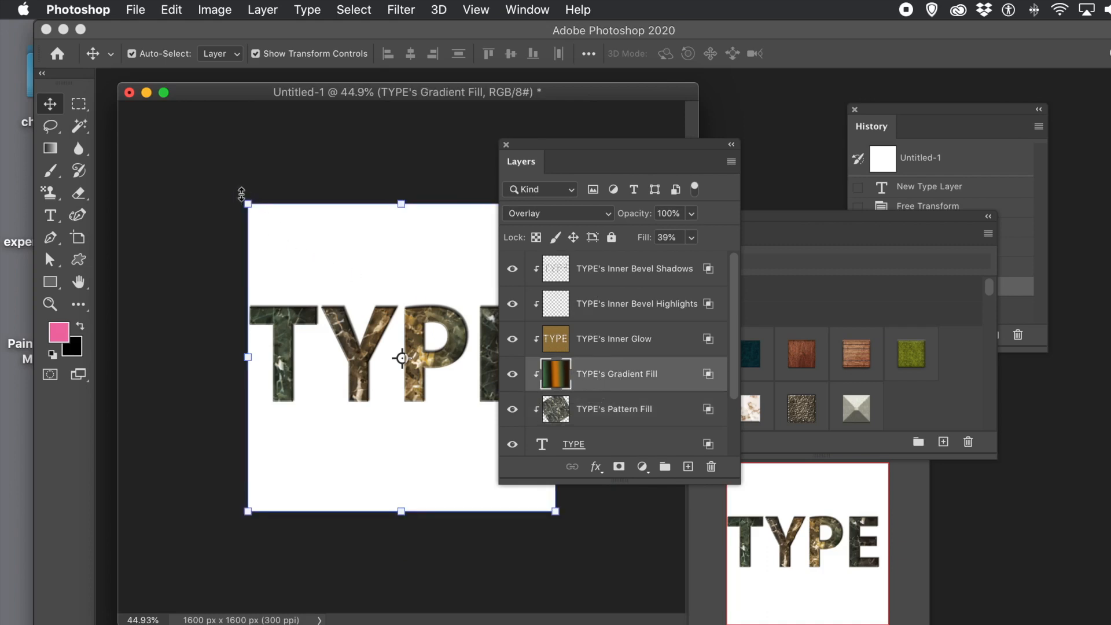
left_click_drag(246, 190, 119, 337)
key("Return")
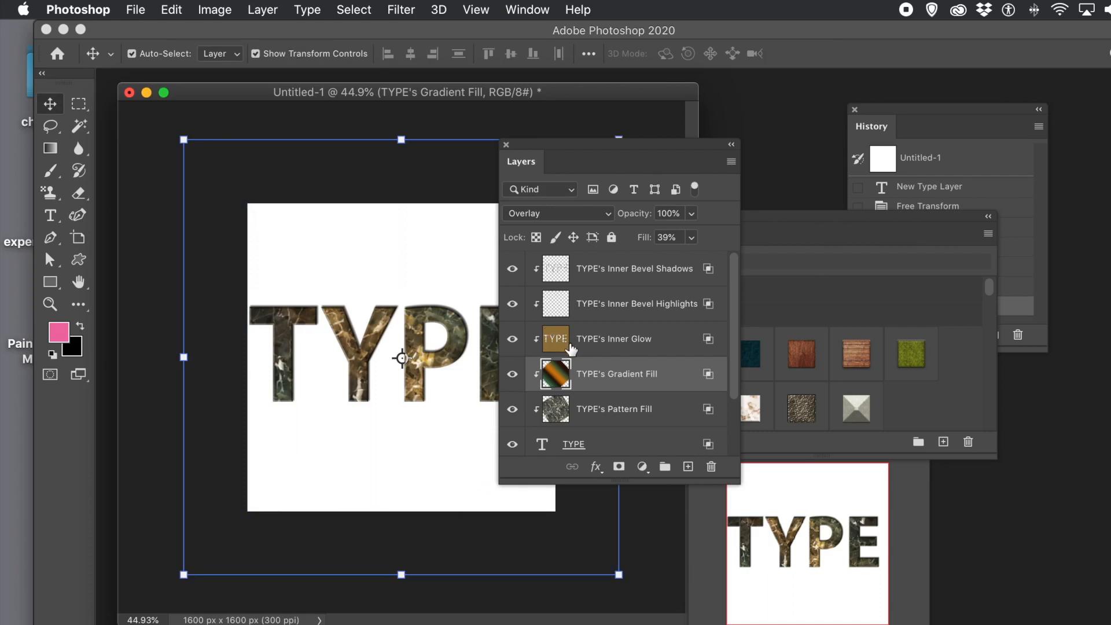
left_click(638, 275)
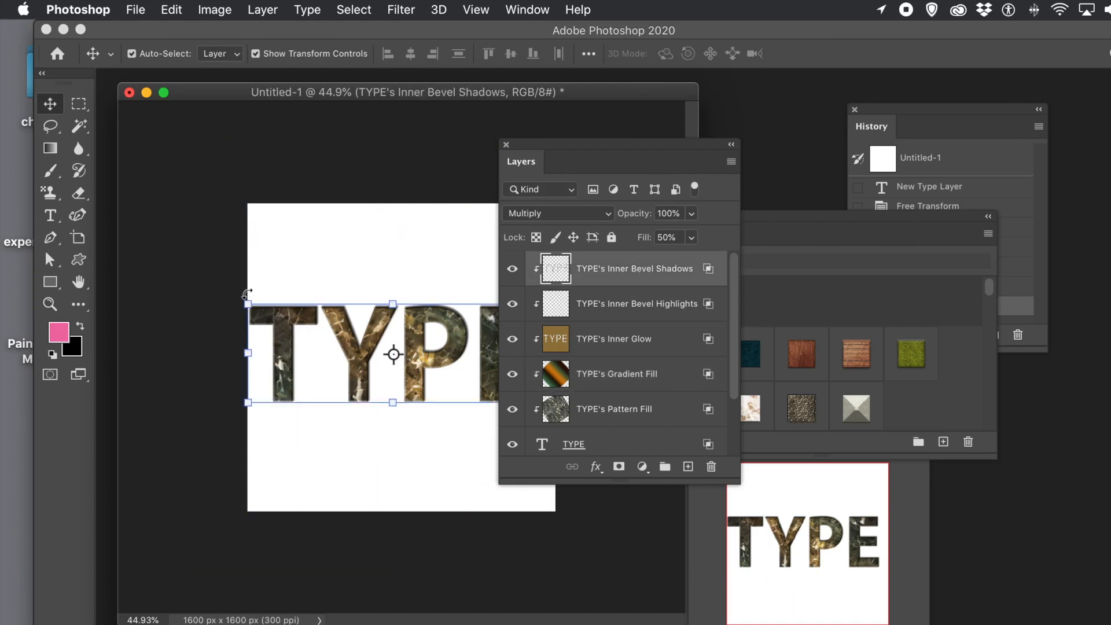
left_click_drag(247, 292, 194, 336)
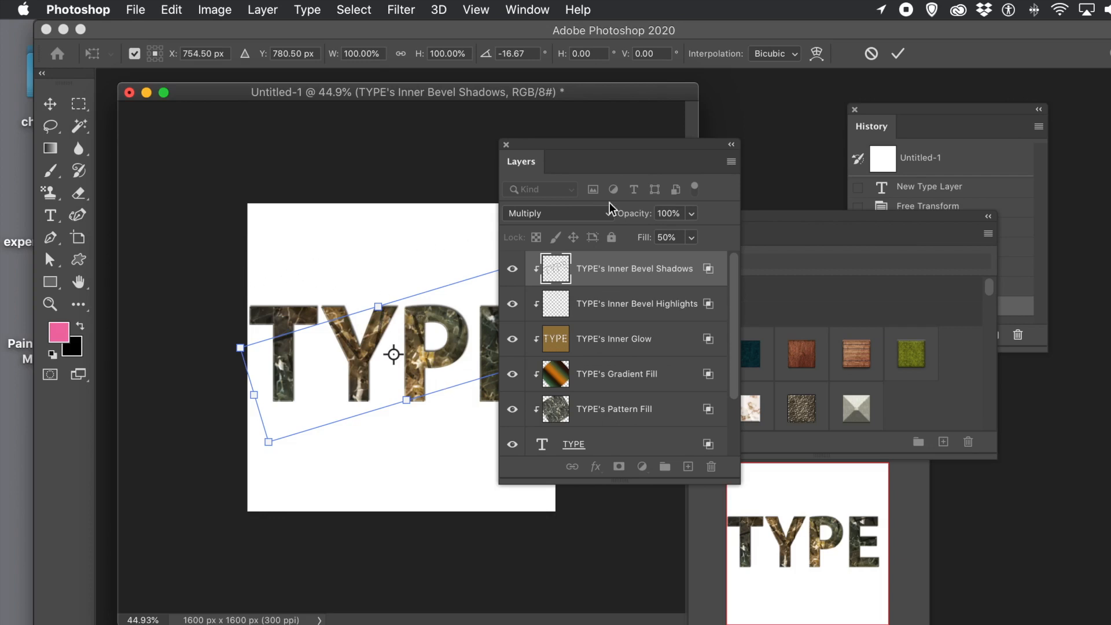
left_click(871, 53)
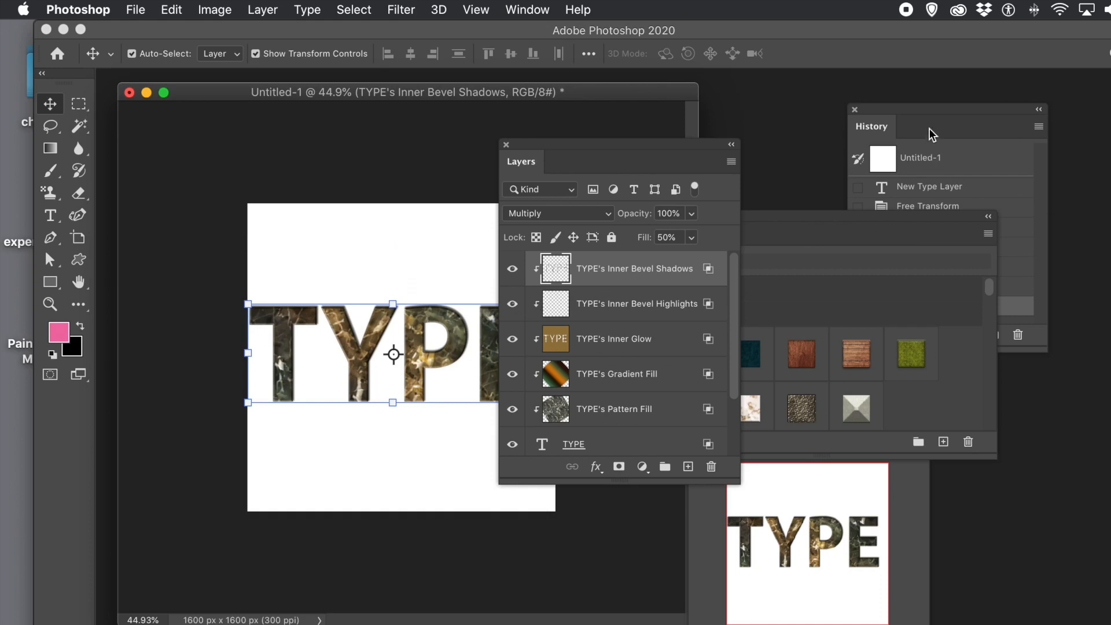
Revert the document to the Create Layers history state and move the History panel clear of the Layers panel.
left_click(947, 116)
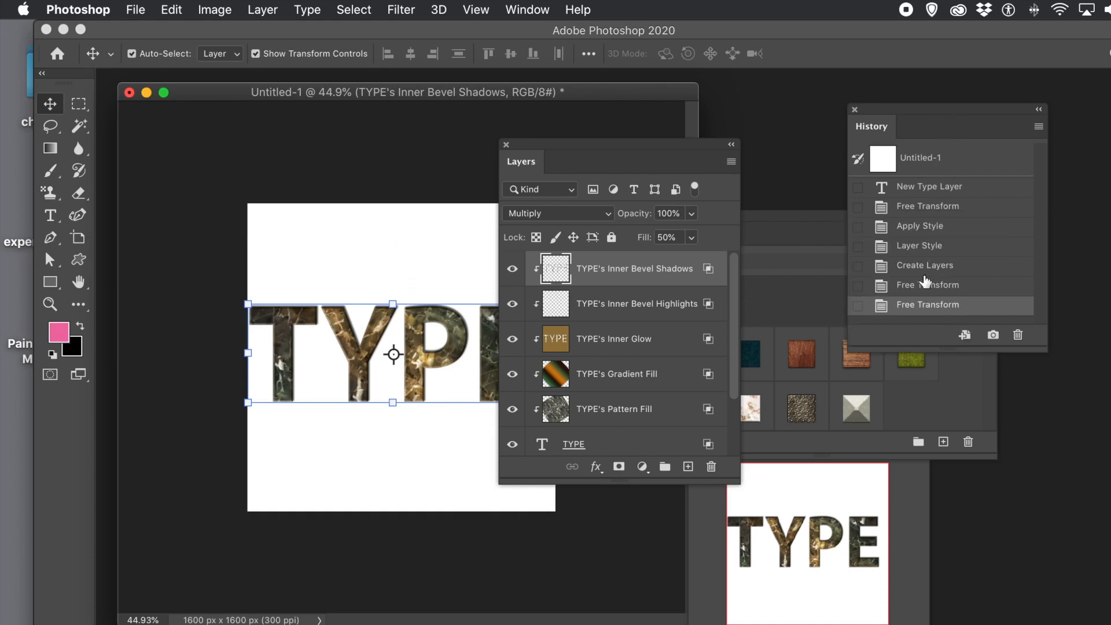
left_click(940, 268)
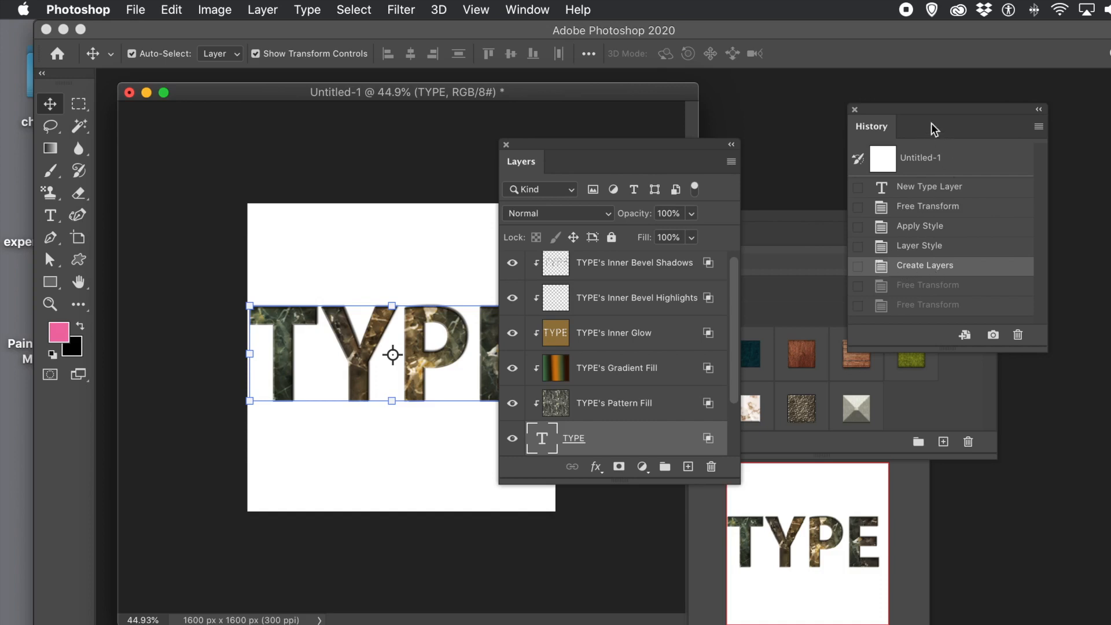
left_click_drag(905, 111, 610, 118)
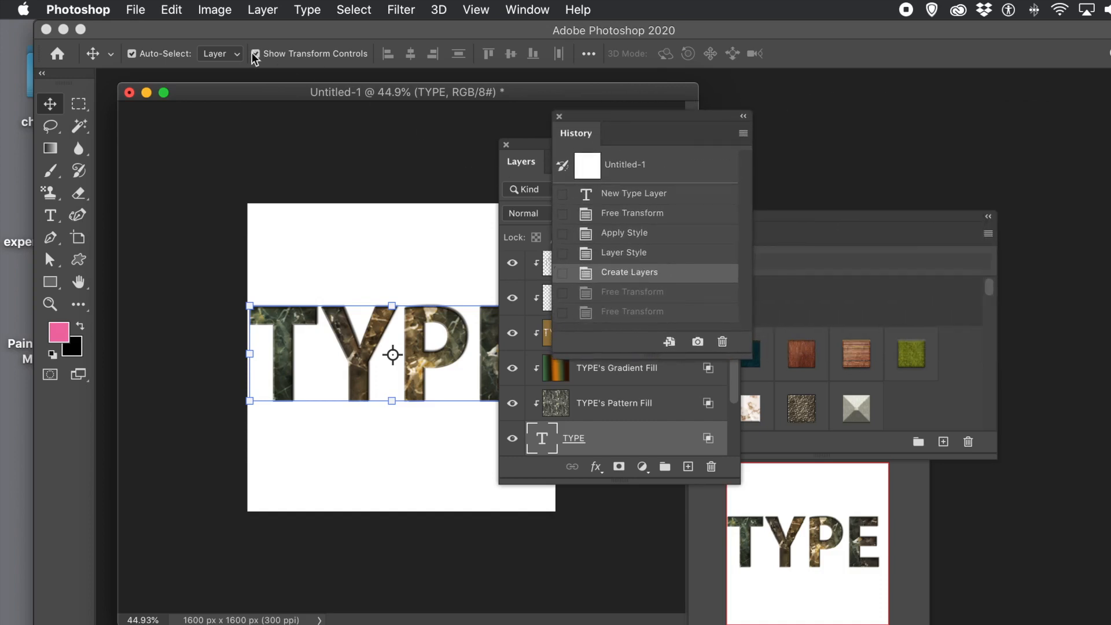
left_click_drag(609, 115, 941, 149)
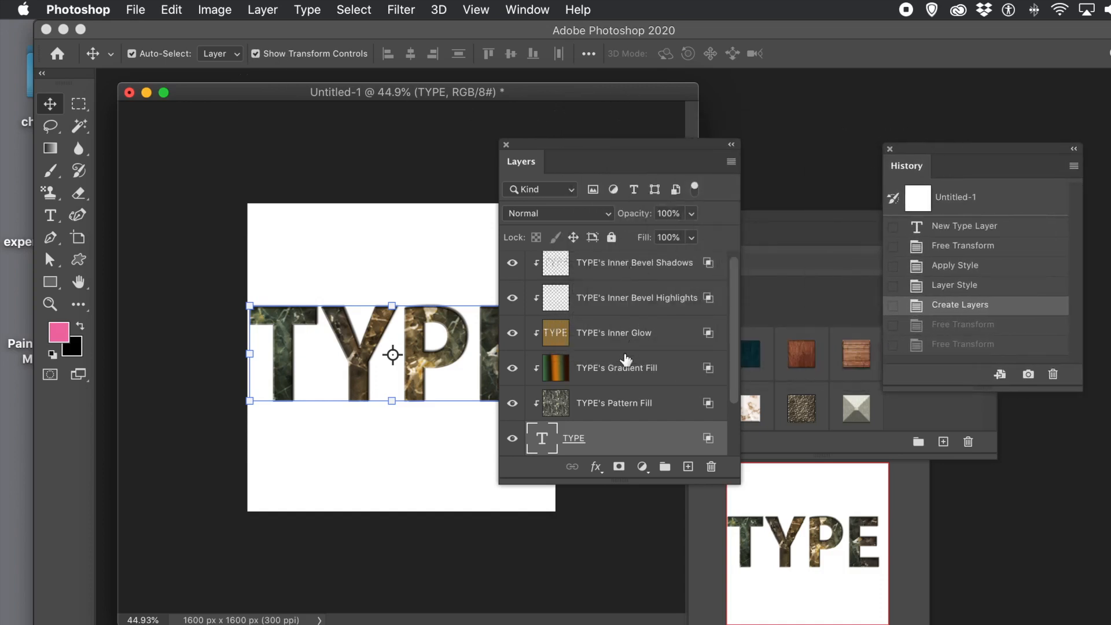
Select the clipped effect layers from TYPE's Pattern Fill up to TYPE's Inner Bevel Shadows and convert them into one smart object.
left_click(602, 403)
left_click(603, 403)
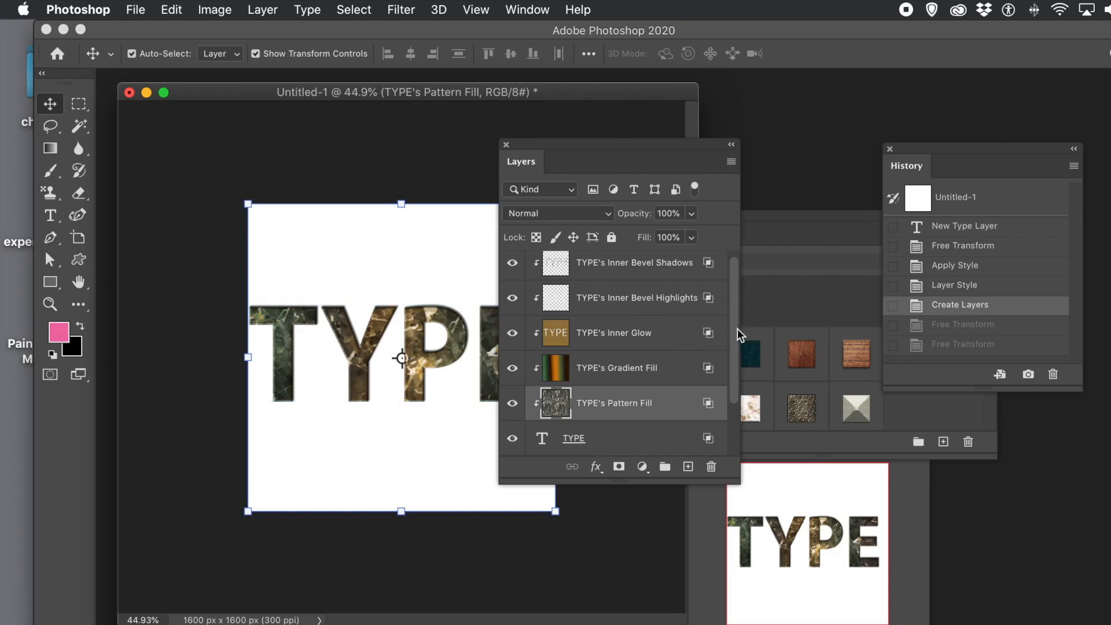
scroll(737, 328, "up", 1)
left_click(621, 282, "shift")
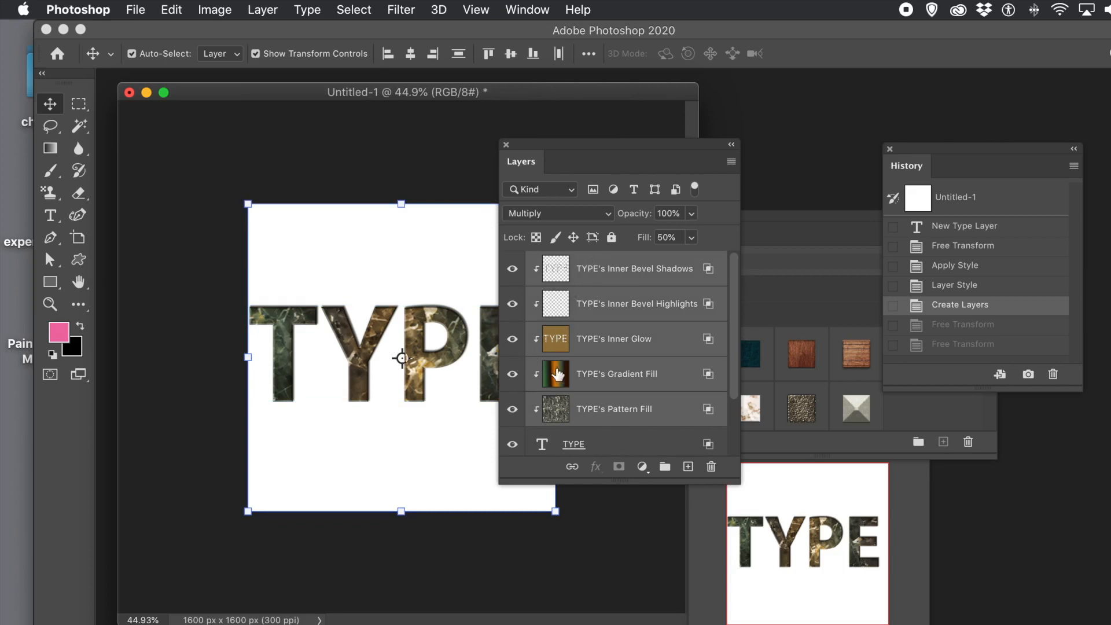
left_click(269, 11)
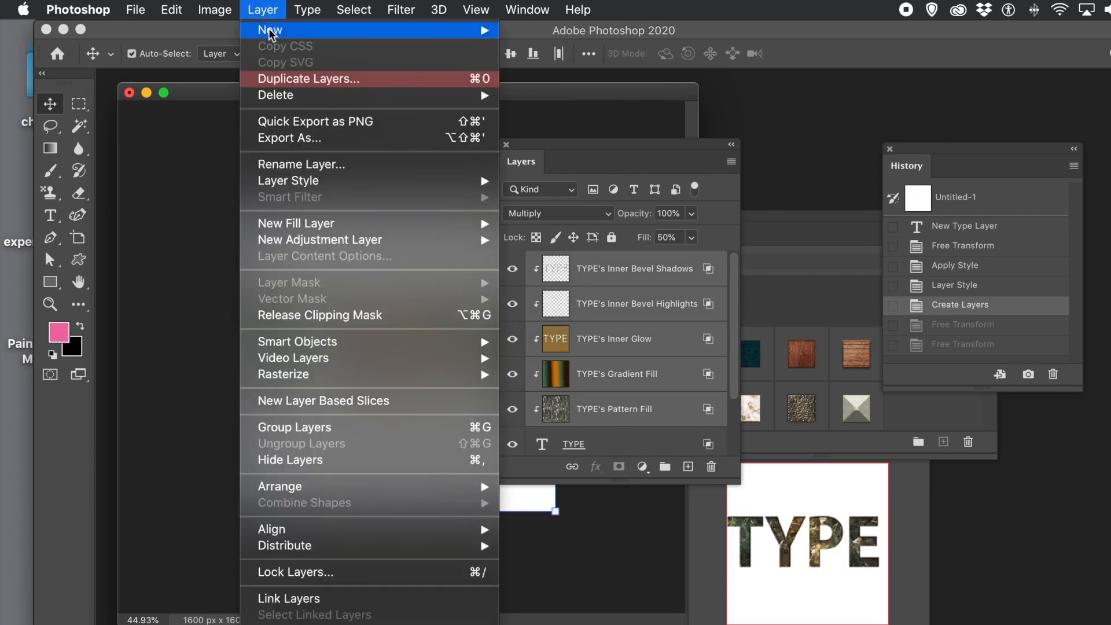
mouse_move(318, 348)
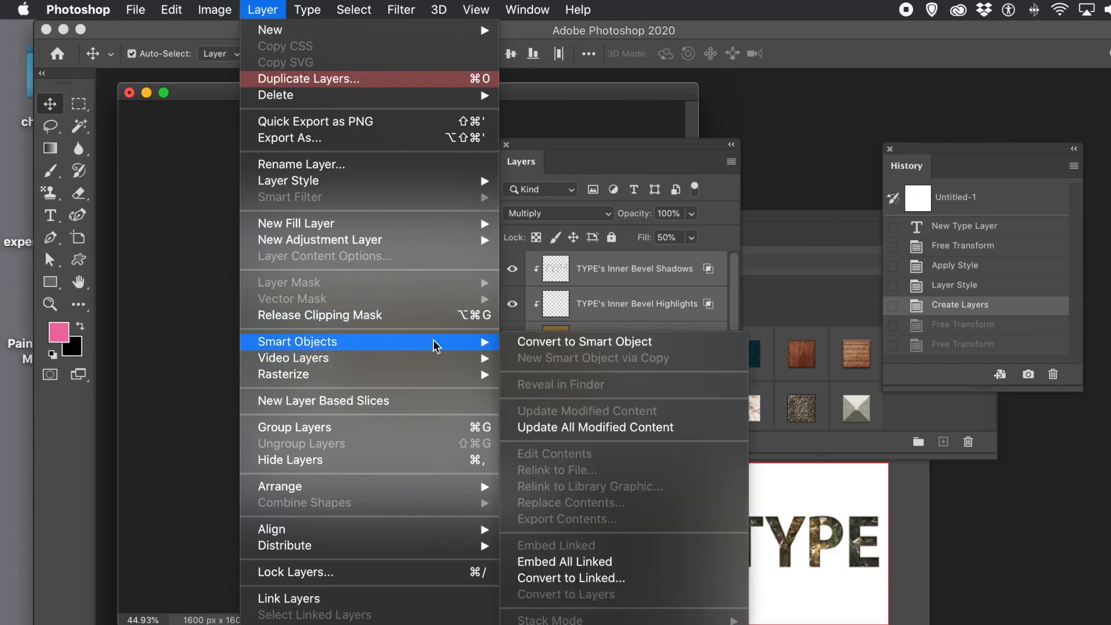
left_click(558, 345)
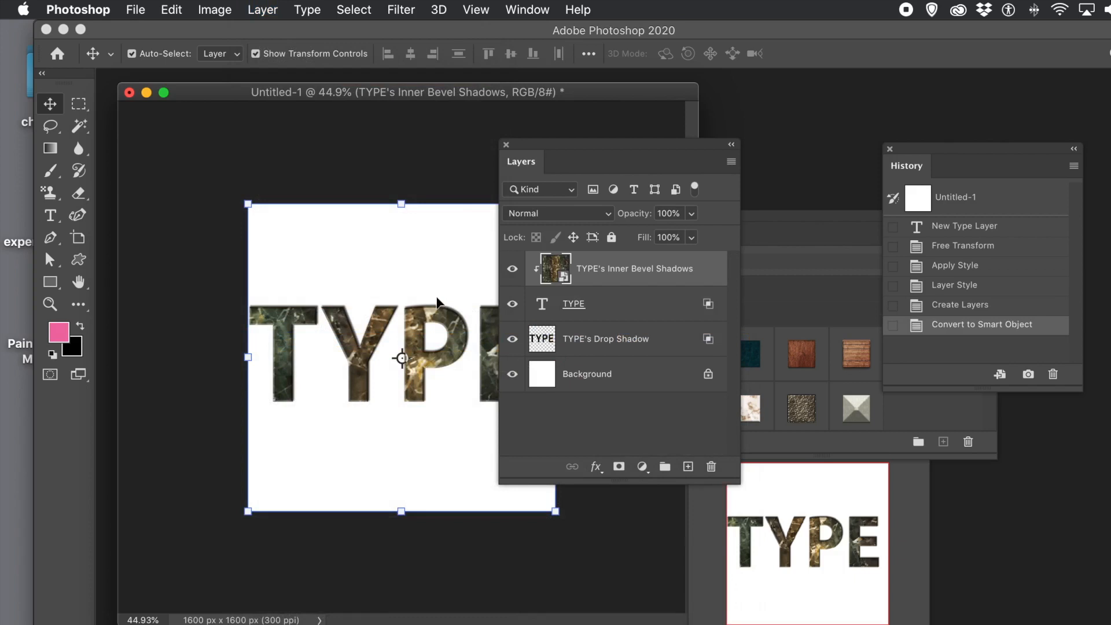
Rotate the clipped smart object to 145.83° and apply it, followed by a second applied rotation to -133.05°.
left_click_drag(243, 187, 607, 405)
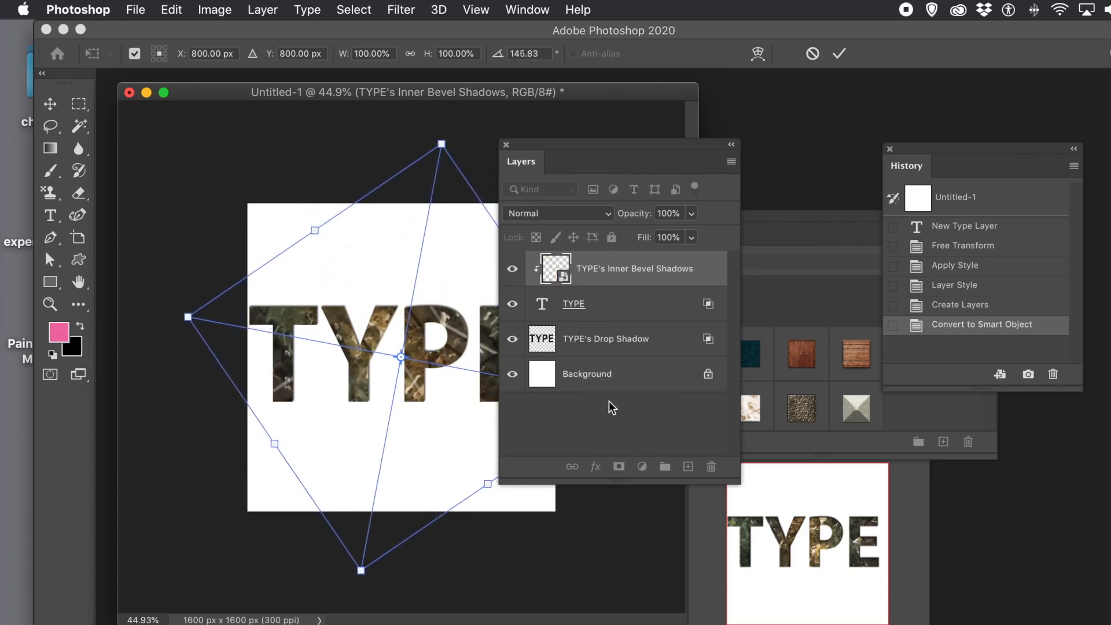
key("Return")
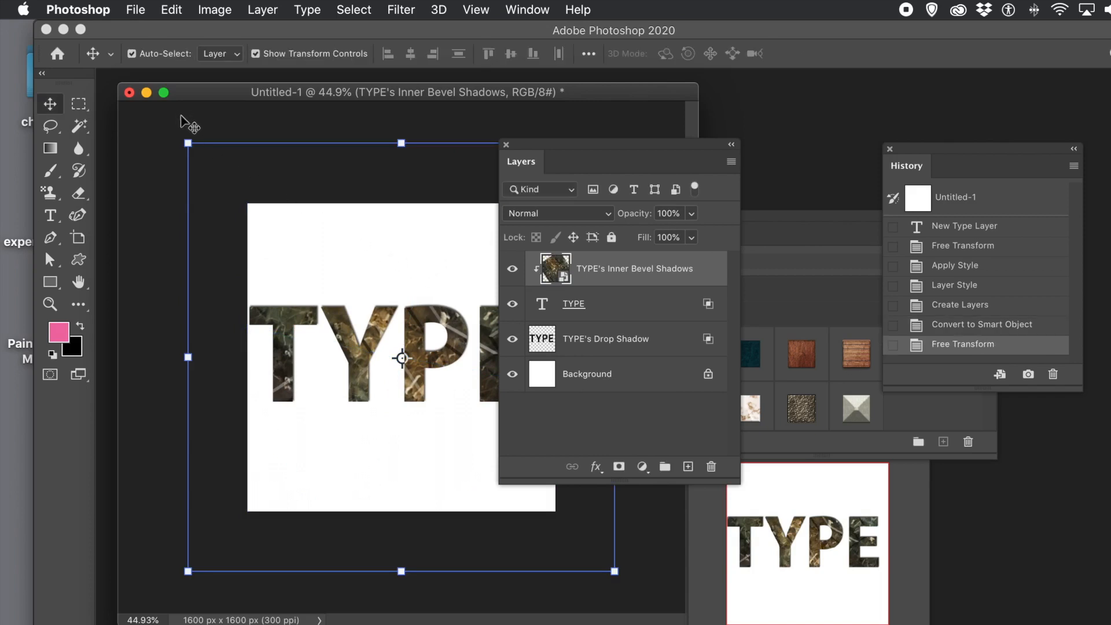
left_click_drag(189, 129, 527, 196)
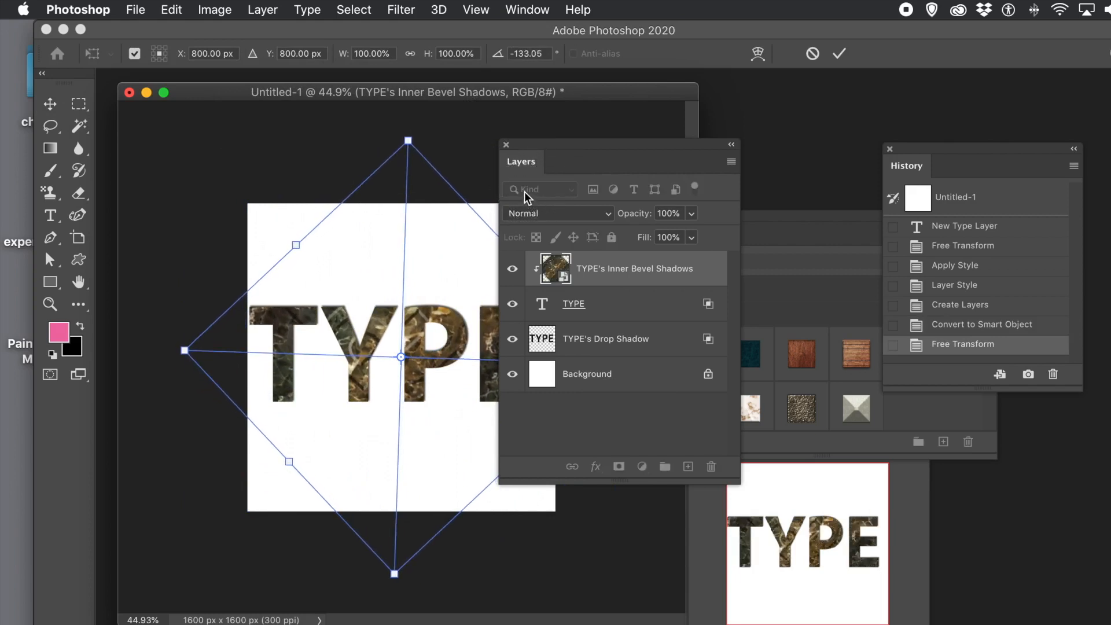
key("Return")
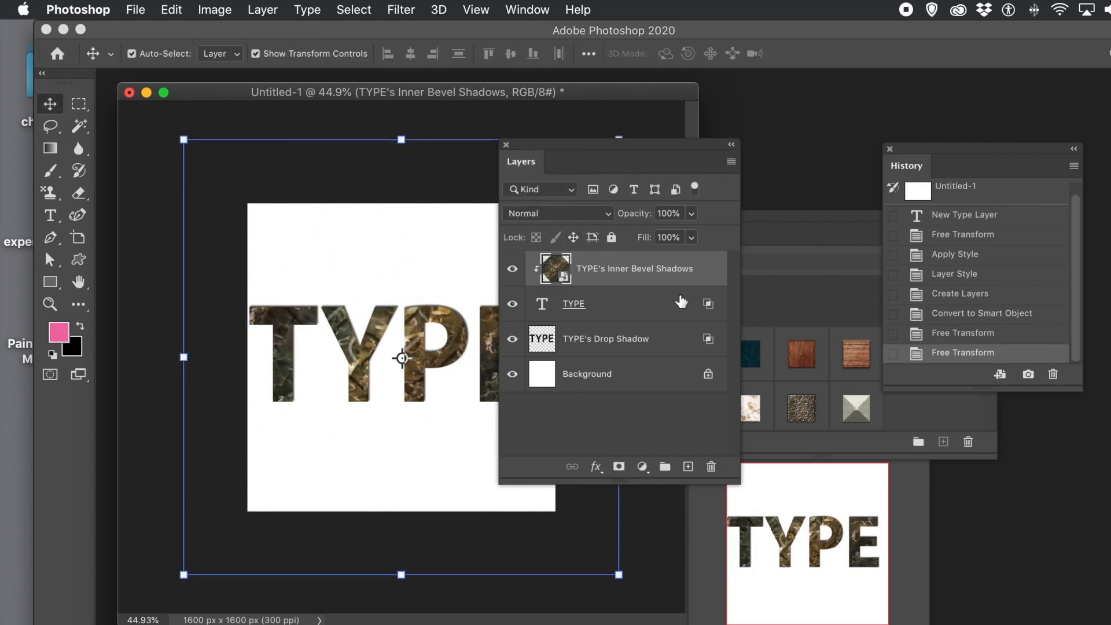
Open the smart object's contents to examine its effect layers, selecting TYPE's Inner Glow, and return to the main document.
double_click(555, 274)
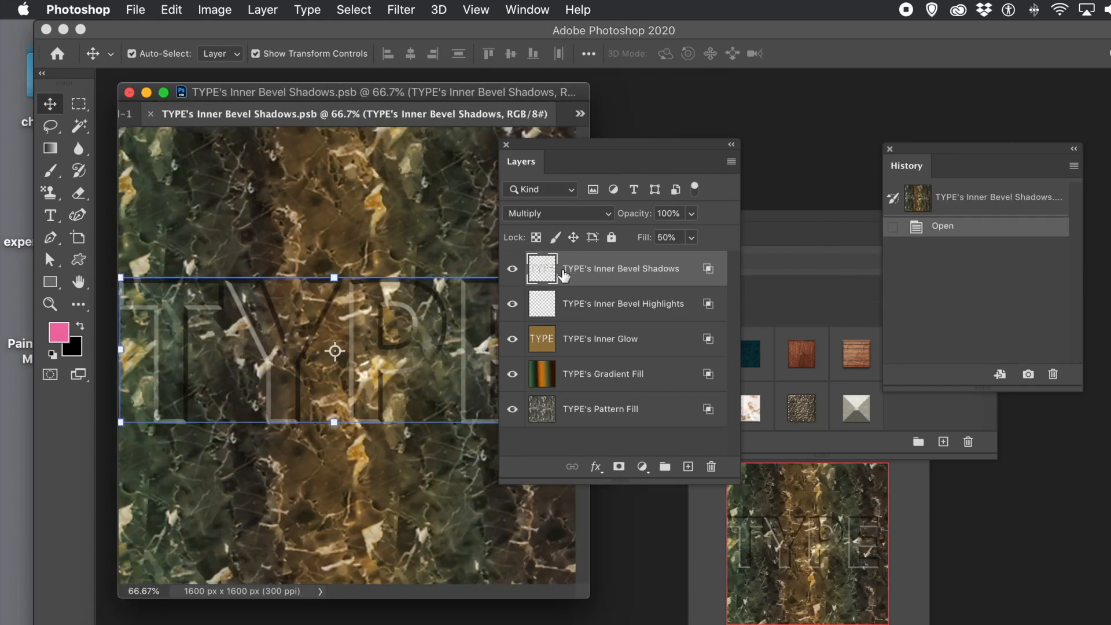
left_click(324, 198)
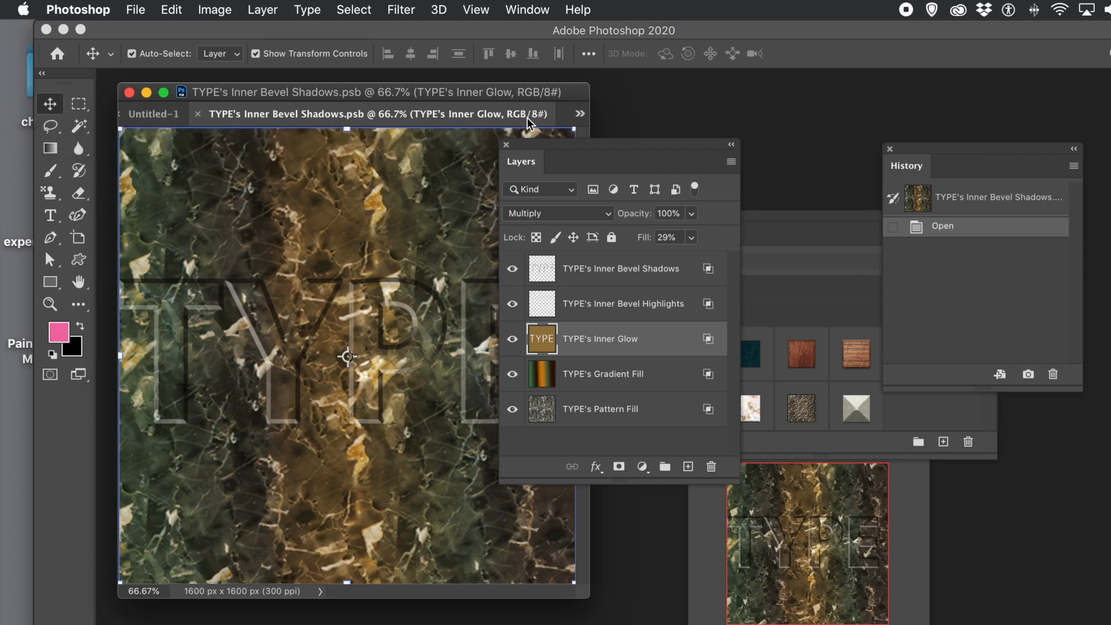
left_click(199, 113)
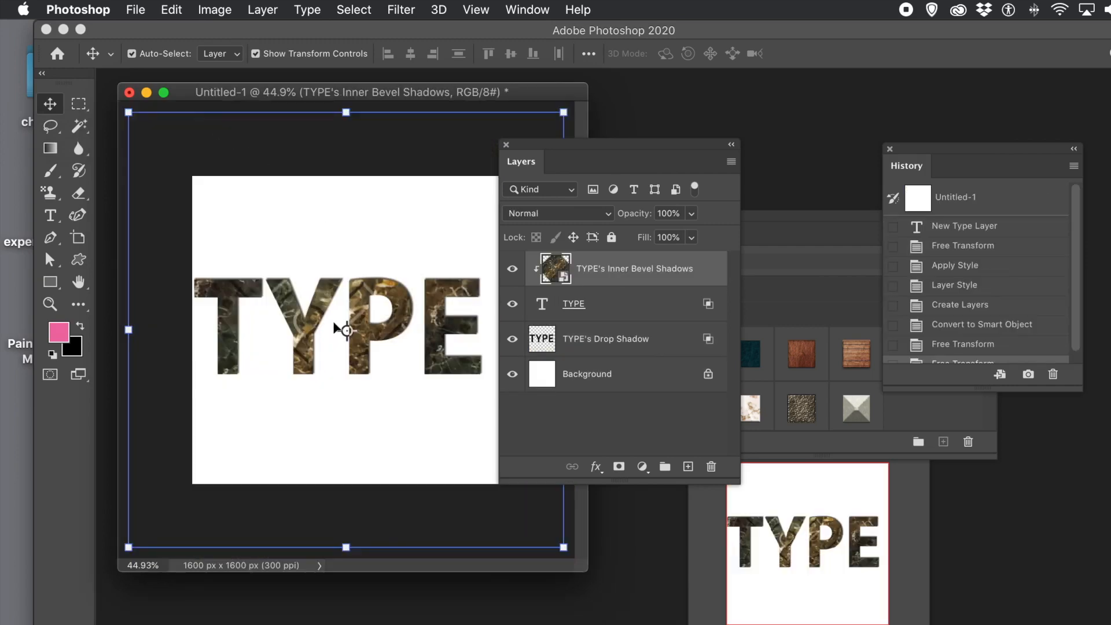